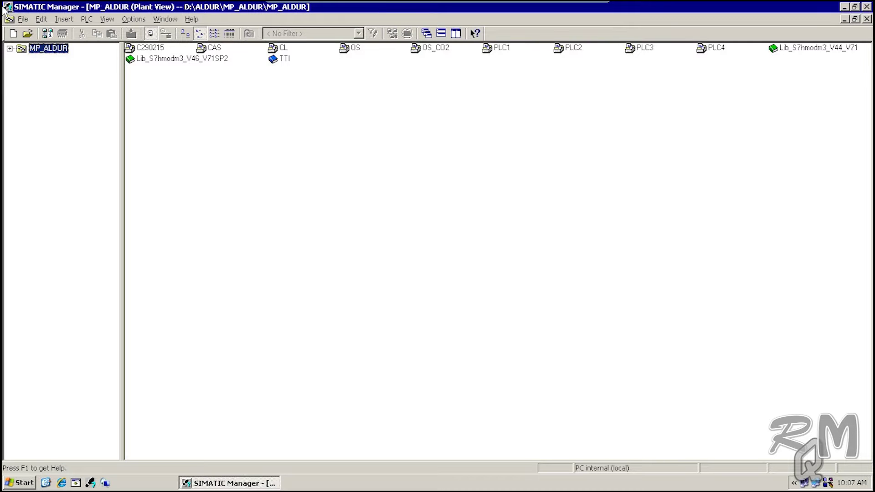
Expand MP_ALDUR to list its projects, C290215 through TTI, in the tree.
{"action": "left_click", "coordinate": [9, 48]}
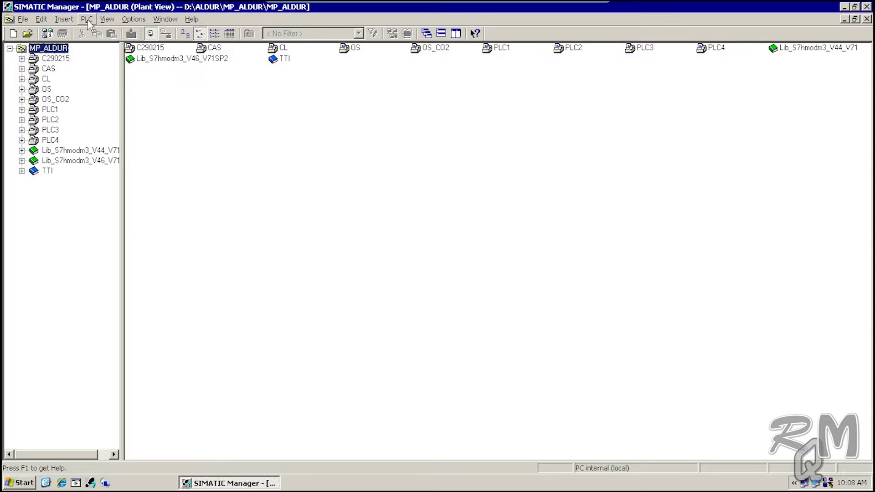
Switch the multiproject to Component view and show the CAS project's contents.
{"action": "left_click", "coordinate": [107, 19]}
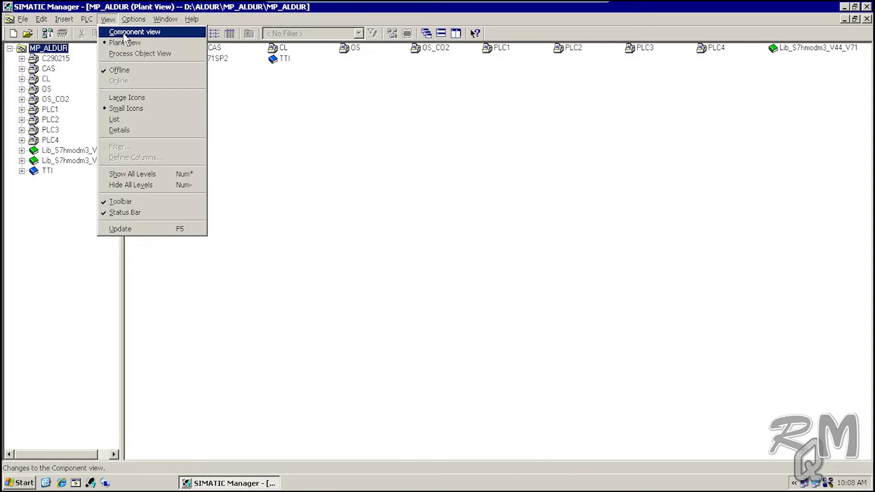
{"action": "left_click", "coordinate": [119, 32]}
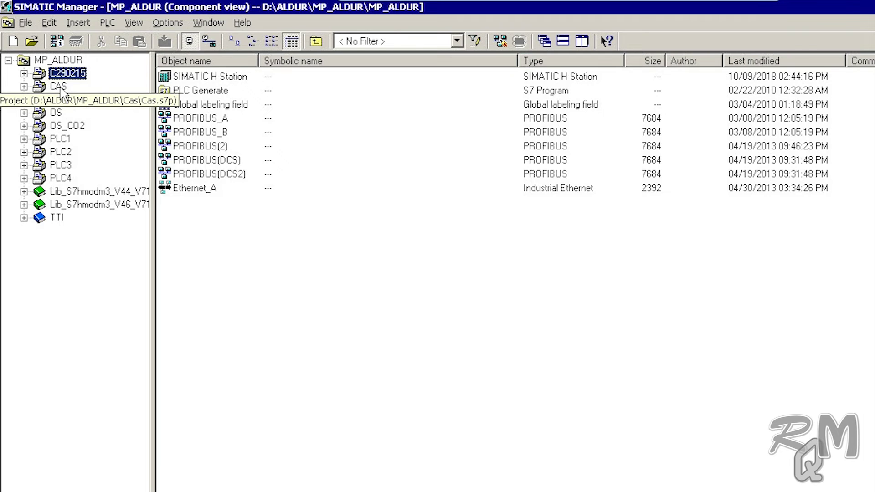
{"action": "left_click", "coordinate": [59, 87]}
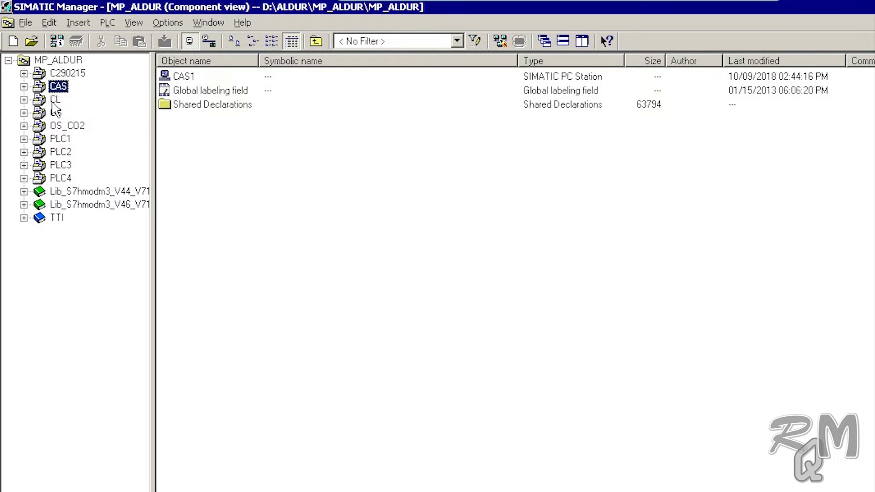
Browse the CL, OS, OS_CO2, PLC1, PLC2, PLC3 and PLC4 projects in turn, ending back on PLC1.
{"action": "left_click", "coordinate": [54, 100]}
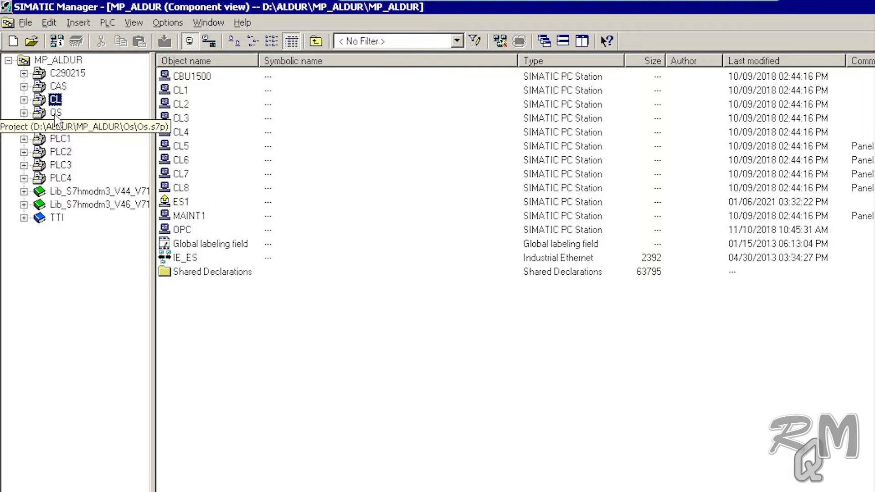
{"action": "left_click", "coordinate": [55, 113]}
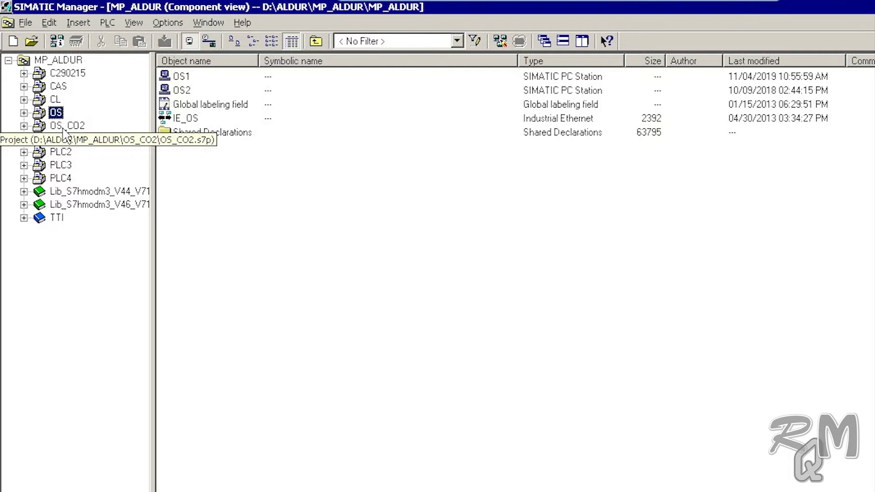
{"action": "left_click", "coordinate": [62, 128]}
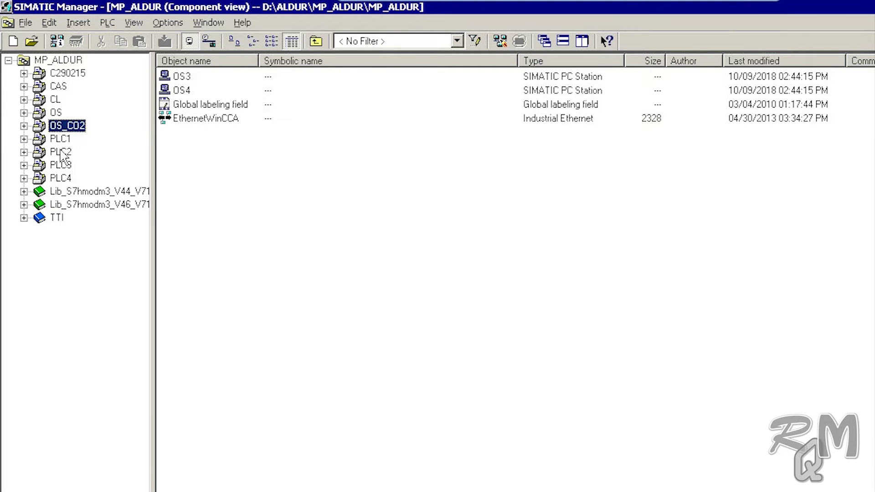
{"action": "left_click", "coordinate": [60, 139]}
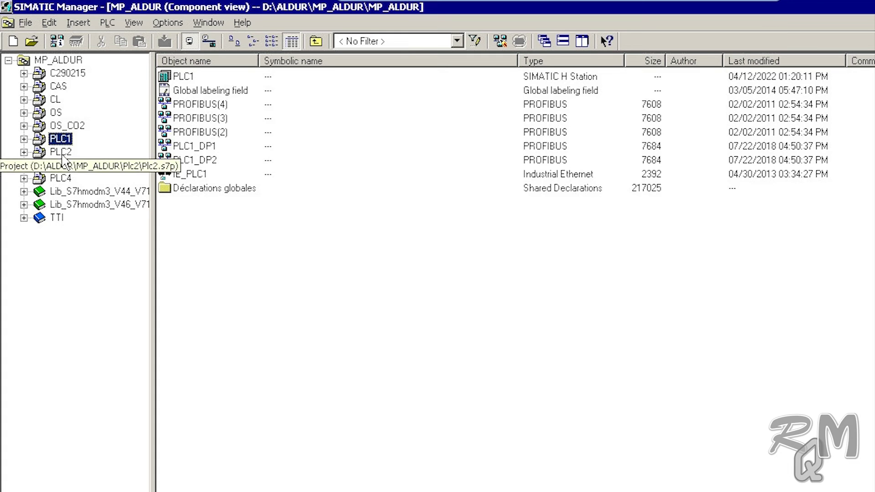
{"action": "left_click", "coordinate": [62, 154]}
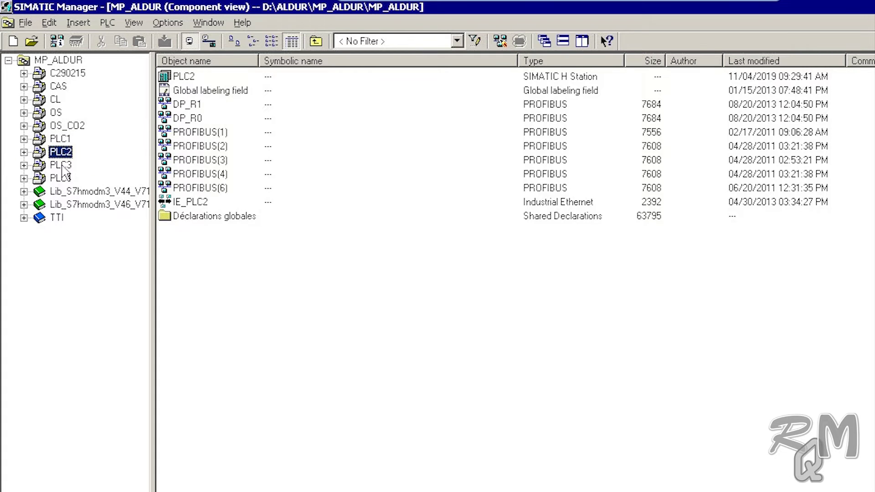
{"action": "left_click", "coordinate": [62, 166]}
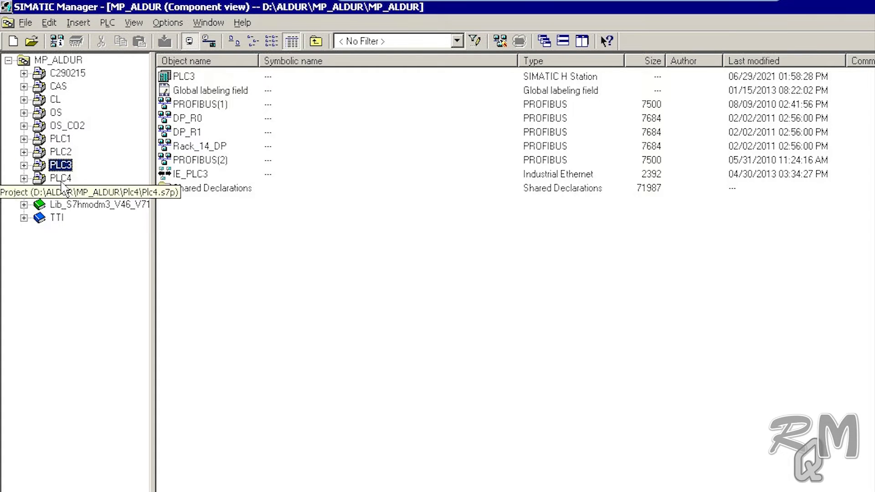
{"action": "left_click", "coordinate": [62, 181]}
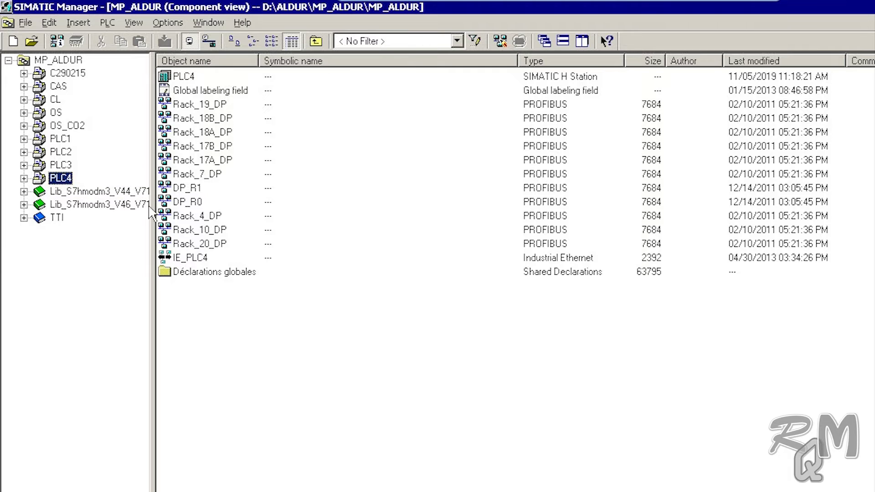
{"action": "left_click", "coordinate": [64, 139]}
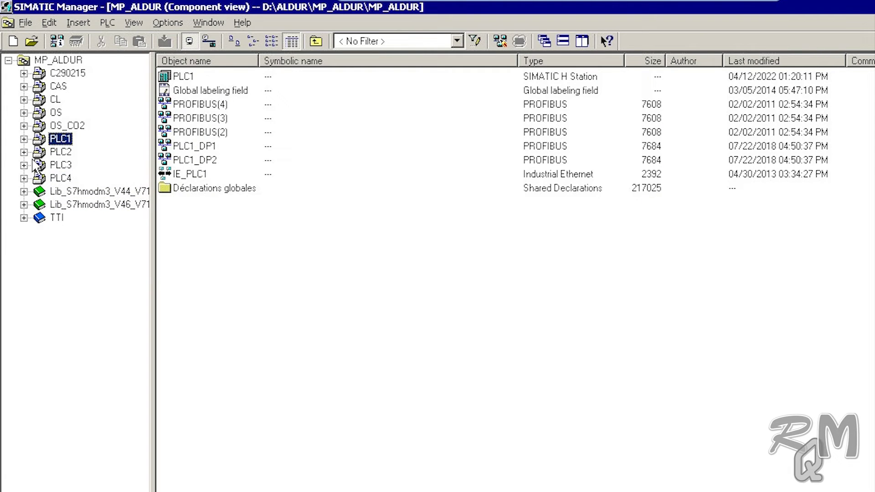
Expand PLC1 down to CPU 417-4 H_R0's PLC1 program and list its Blocks.
{"action": "left_click", "coordinate": [23, 139]}
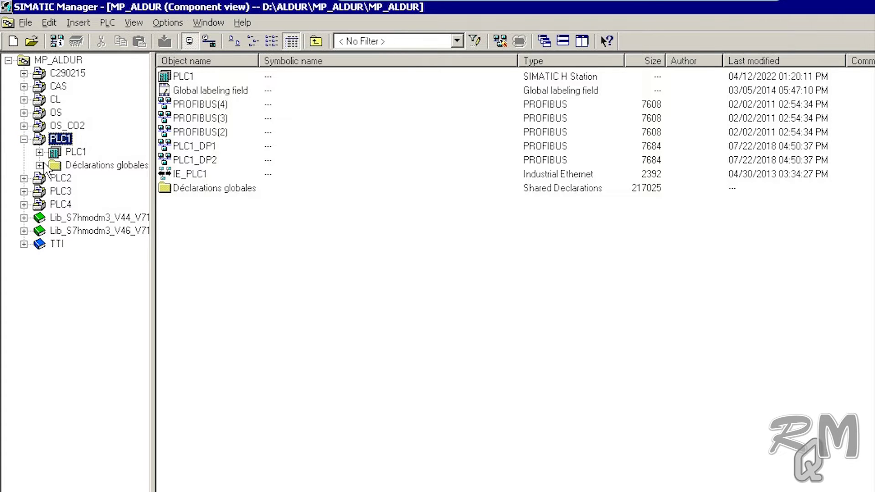
{"action": "left_click", "coordinate": [76, 152]}
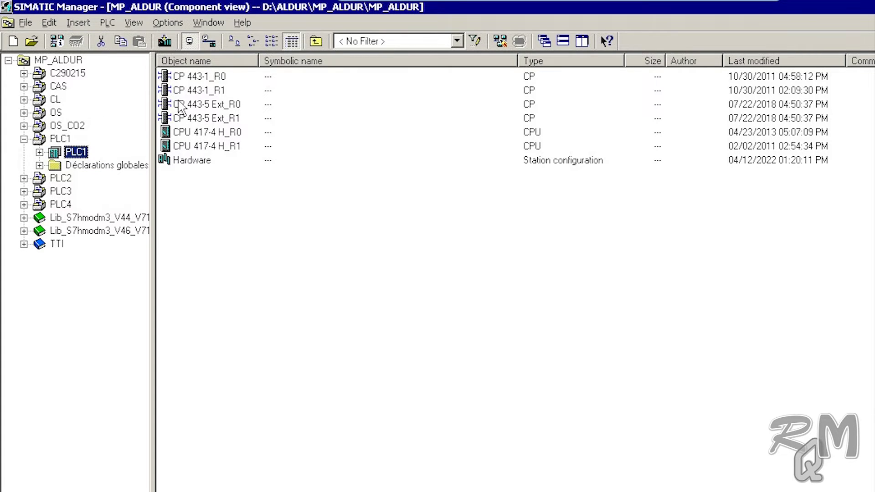
{"action": "left_click", "coordinate": [40, 153]}
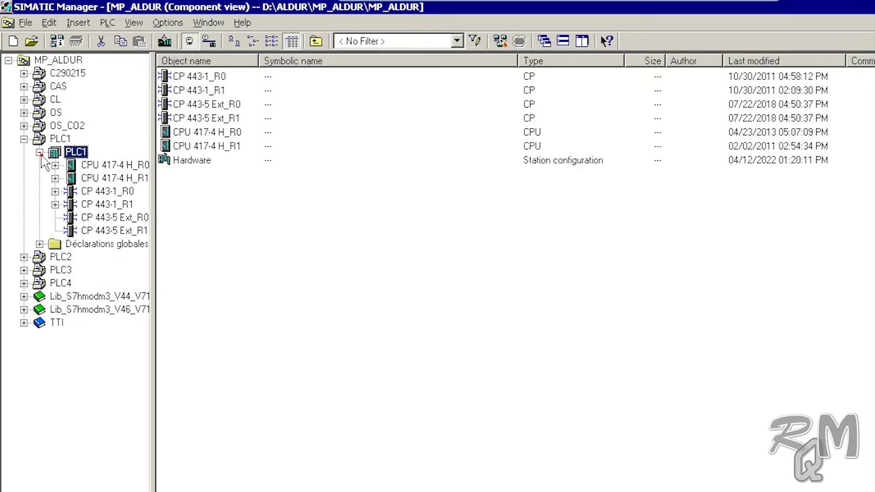
{"action": "left_click", "coordinate": [124, 166]}
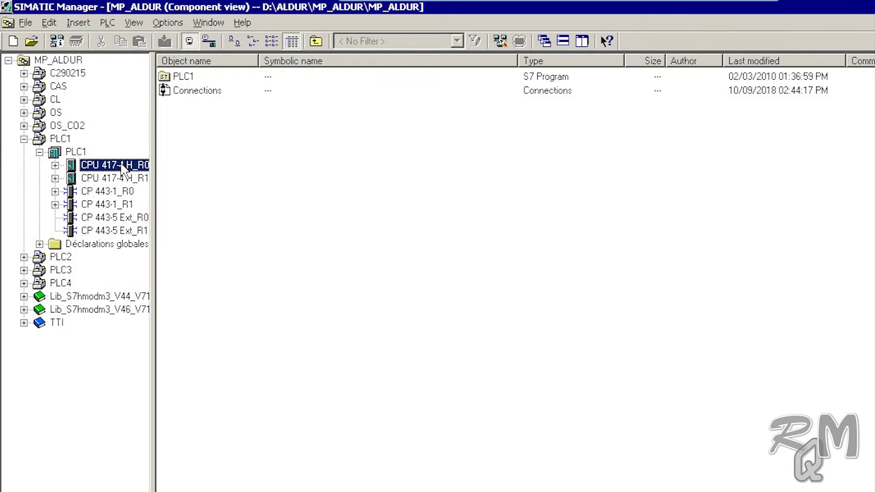
{"action": "left_click", "coordinate": [55, 165]}
{"action": "left_click", "coordinate": [105, 179]}
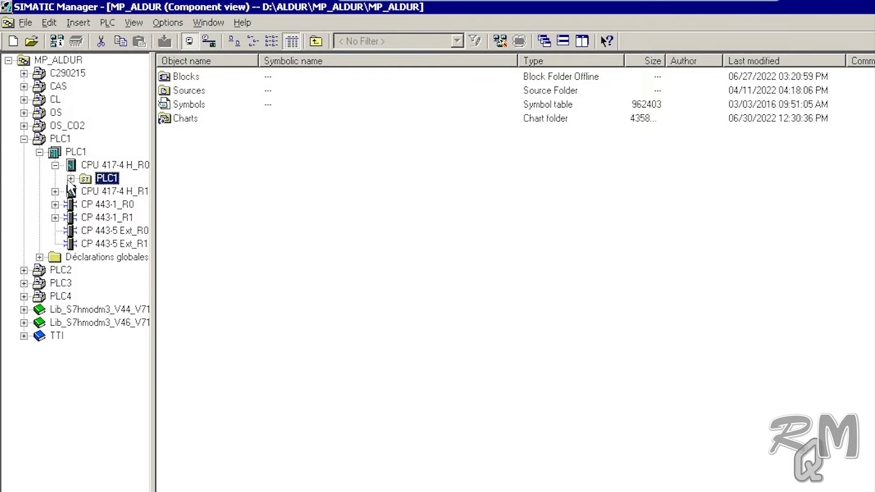
{"action": "left_click", "coordinate": [70, 179]}
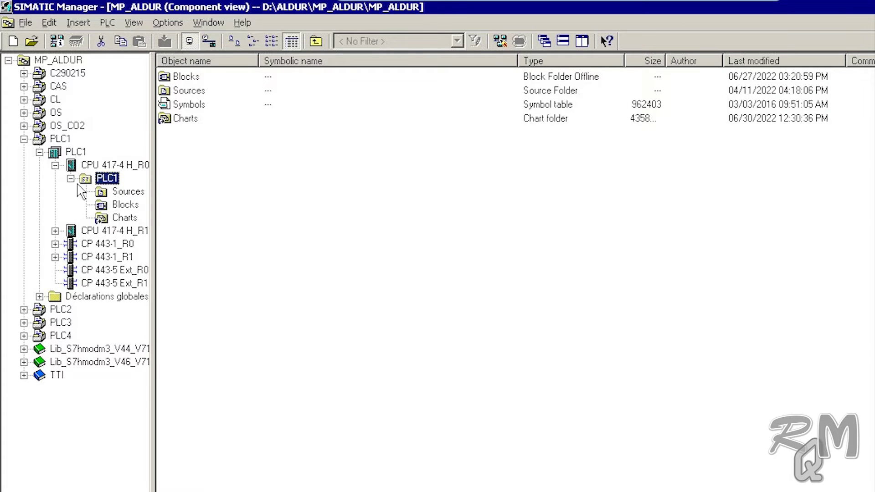
{"action": "left_click", "coordinate": [124, 205]}
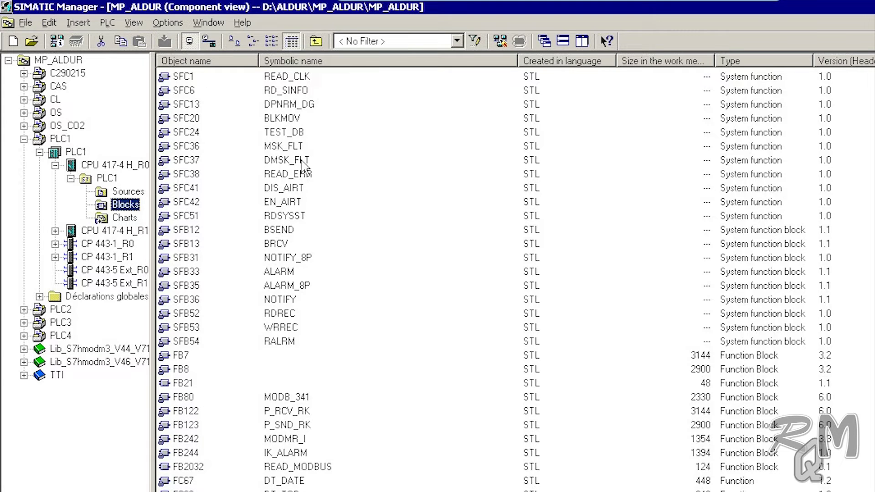
Scroll through the block list, then collapse PLC1 and return to the MP_ALDUR overview.
{"action": "left_click", "coordinate": [200, 314]}
{"action": "scroll", "coordinate": [209, 134], "scroll_direction": "down", "scroll_amount": 1}
{"action": "scroll", "coordinate": [214, 182], "scroll_direction": "down", "scroll_amount": 16}
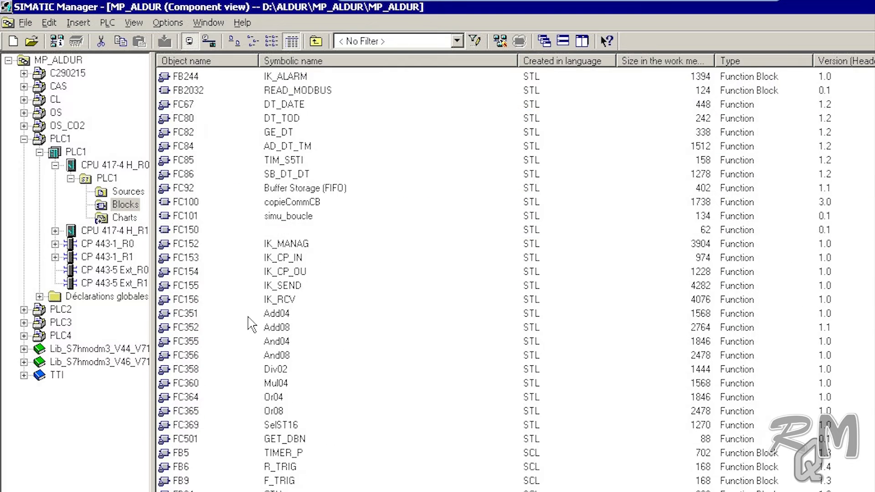
{"action": "scroll", "coordinate": [279, 441], "scroll_direction": "down", "scroll_amount": 20}
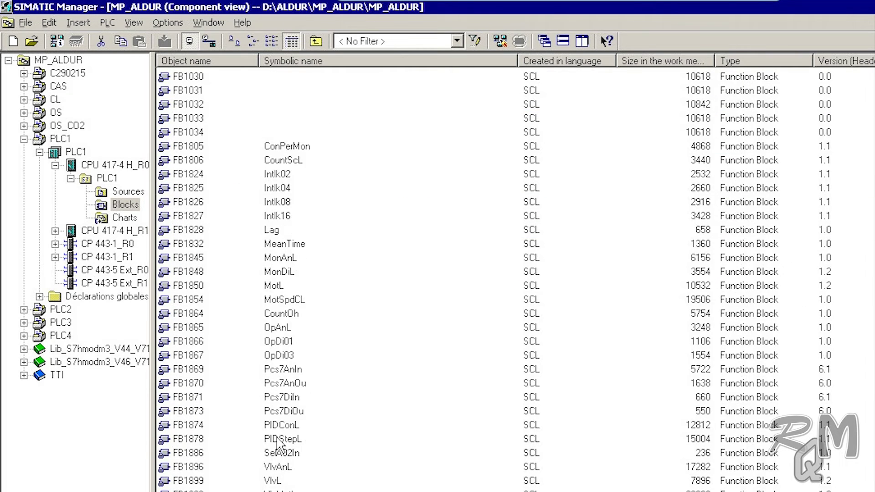
{"action": "scroll", "coordinate": [279, 441], "scroll_direction": "down", "scroll_amount": 7}
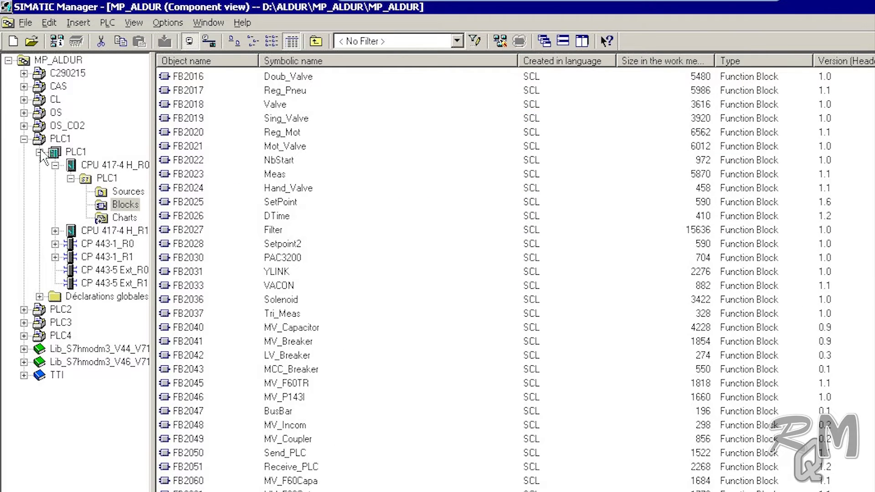
{"action": "left_click", "coordinate": [24, 138]}
{"action": "left_click", "coordinate": [66, 63]}
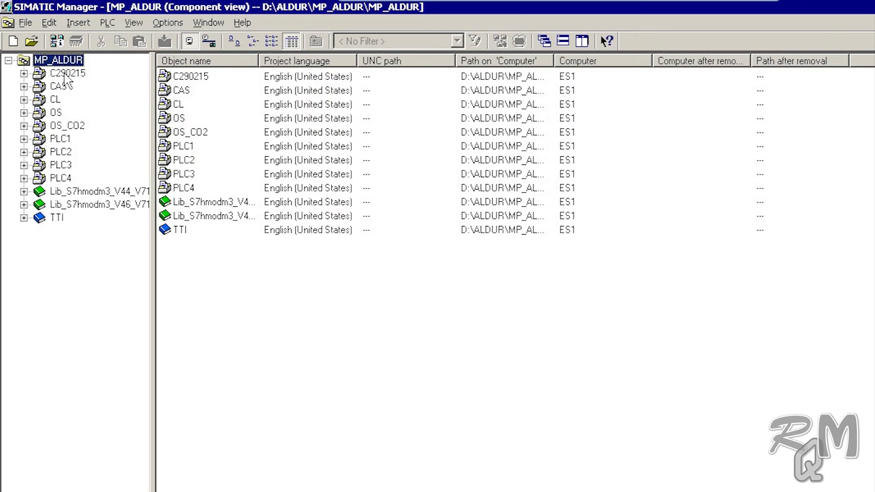
Step through the projects, viewing the PLC3, PLC4 and then PLC1 contents.
{"action": "key", "text": "Down"}
{"action": "key", "text": "Down"}
{"action": "key", "text": "Down"}
{"action": "key", "text": "Down"}
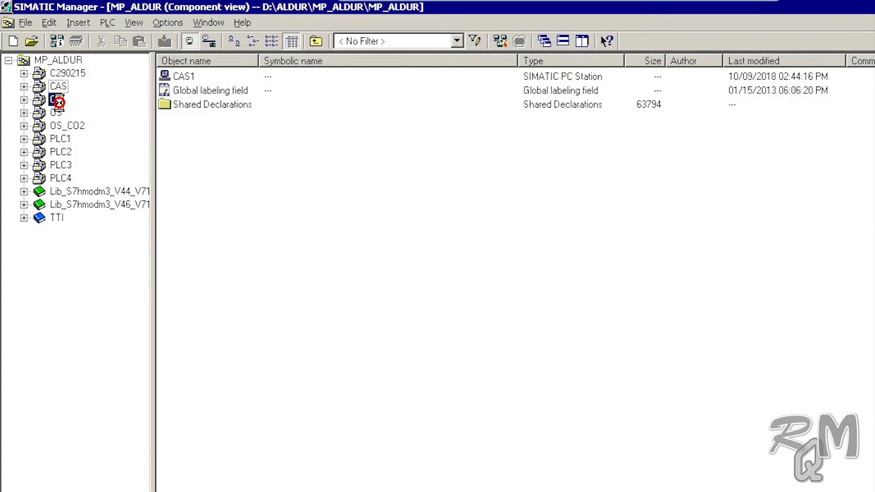
{"action": "key", "text": "Down"}
{"action": "key", "text": "Down"}
{"action": "key", "text": "Down"}
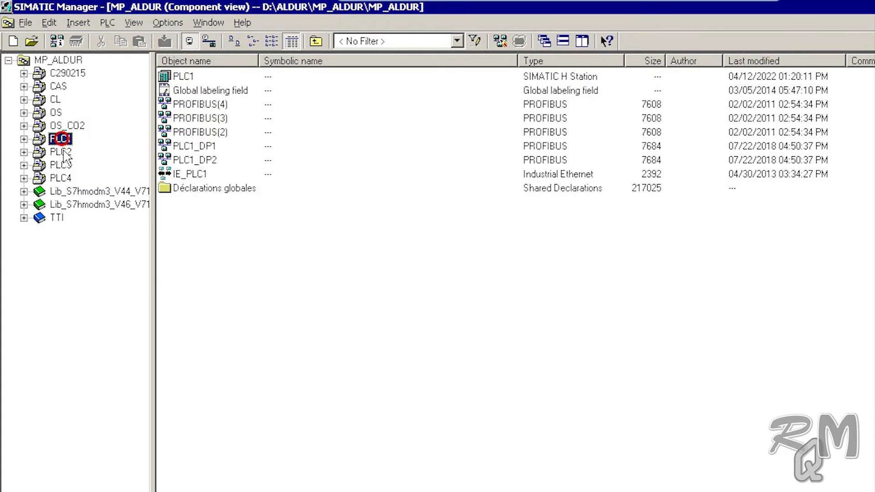
{"action": "left_click", "coordinate": [61, 166]}
{"action": "left_click", "coordinate": [64, 179]}
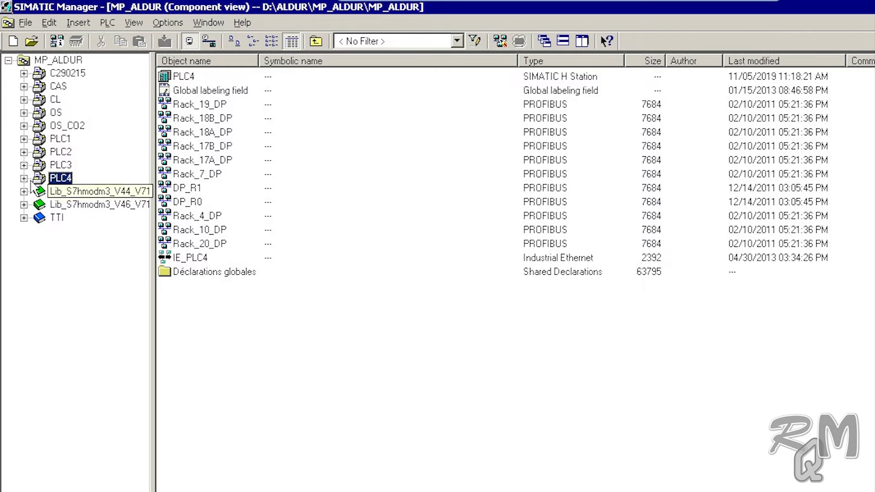
{"action": "left_click", "coordinate": [57, 141]}
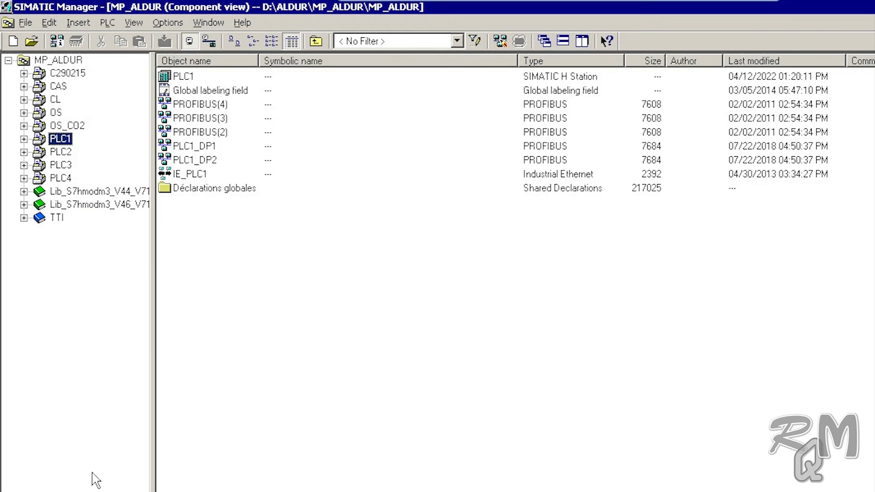
Expand the PLC1 station and open its Hardware in HW Config.
{"action": "left_click", "coordinate": [23, 139]}
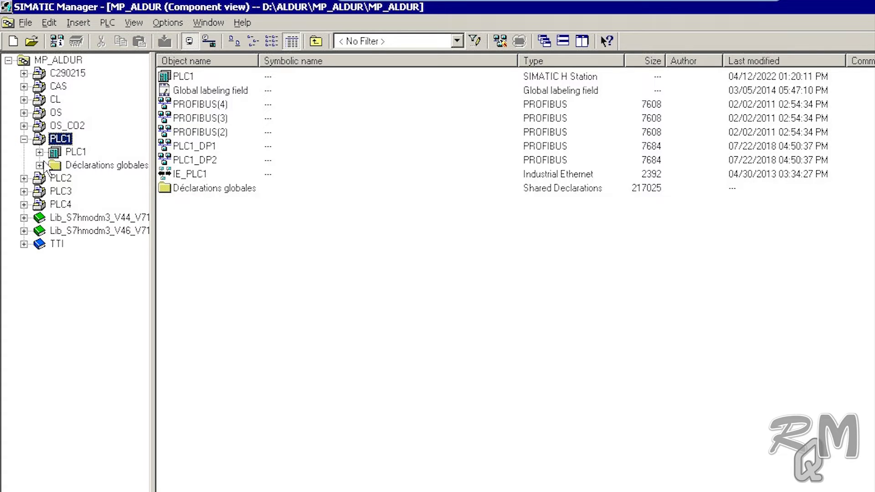
{"action": "left_click", "coordinate": [39, 152]}
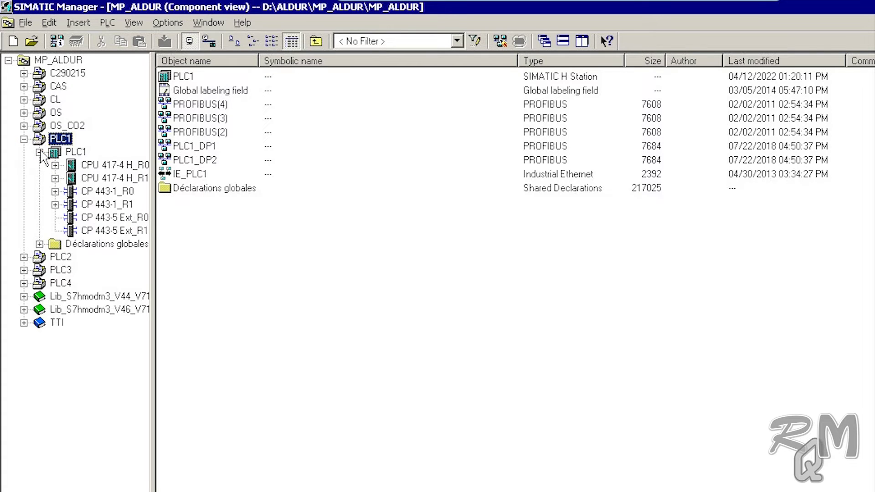
{"action": "left_click", "coordinate": [78, 153]}
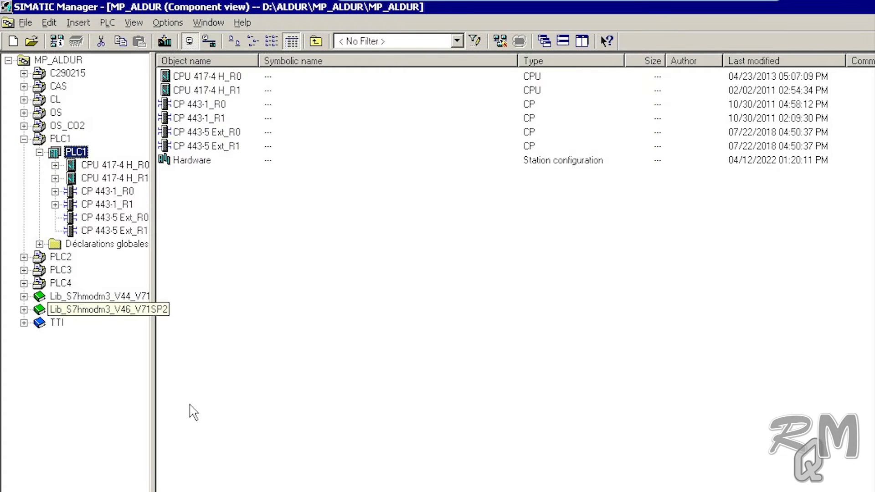
{"action": "double_click", "coordinate": [191, 161]}
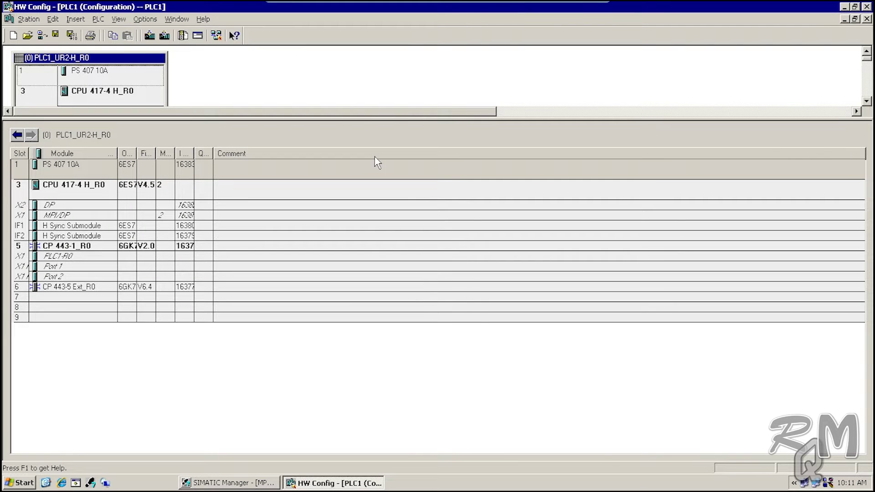
Enlarge the station view and module table, then compare the PLC1_UR2-H_R1 and R0 rack modules.
{"action": "left_click_drag", "start_coordinate": [396, 120], "coordinate": [374, 322]}
{"action": "scroll", "coordinate": [449, 322], "scroll_direction": "down", "scroll_amount": 5}
{"action": "left_click_drag", "start_coordinate": [450, 322], "coordinate": [450, 285]}
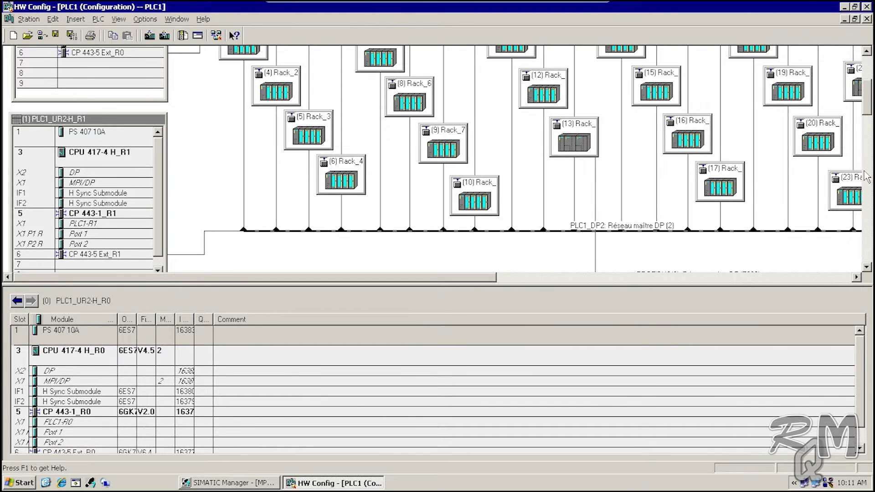
{"action": "left_click_drag", "start_coordinate": [867, 100], "coordinate": [867, 68]}
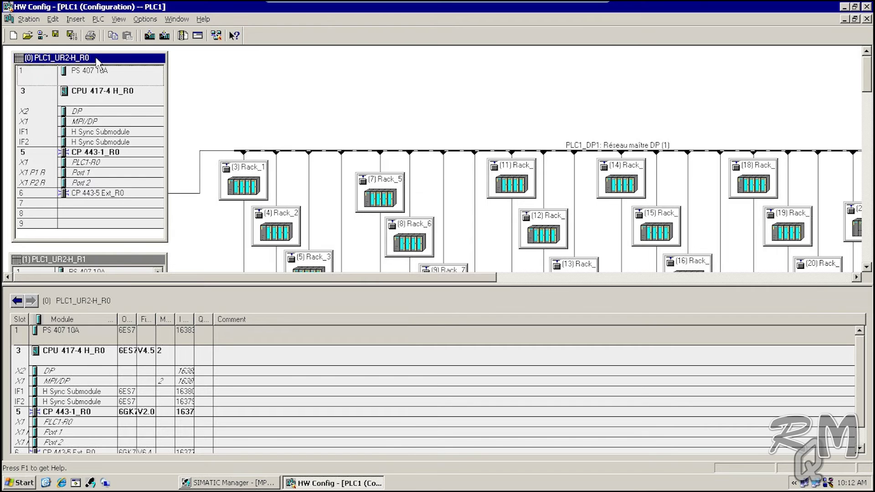
{"action": "left_click_drag", "start_coordinate": [868, 85], "coordinate": [869, 106]}
{"action": "left_click", "coordinate": [127, 131]}
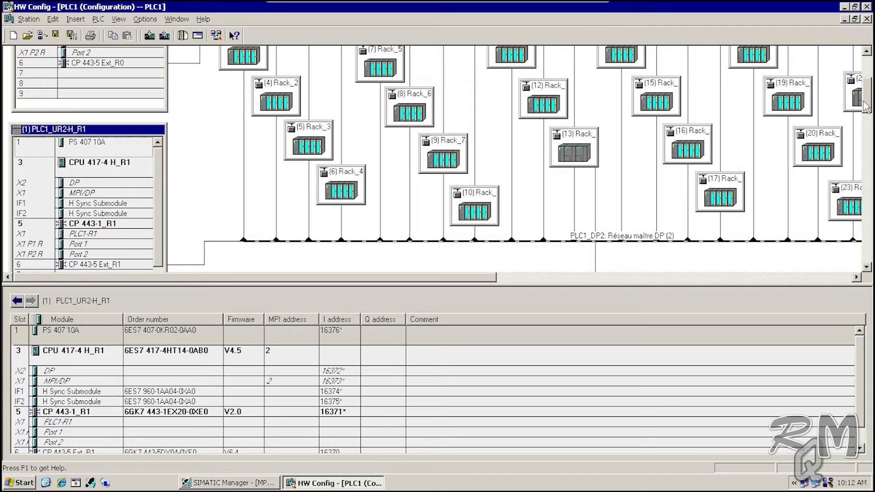
{"action": "left_click_drag", "start_coordinate": [868, 109], "coordinate": [867, 84]}
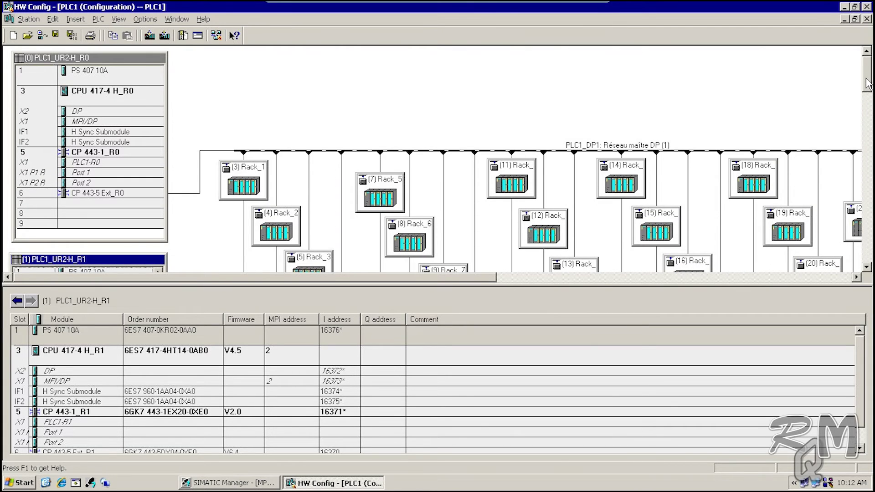
{"action": "left_click", "coordinate": [99, 73]}
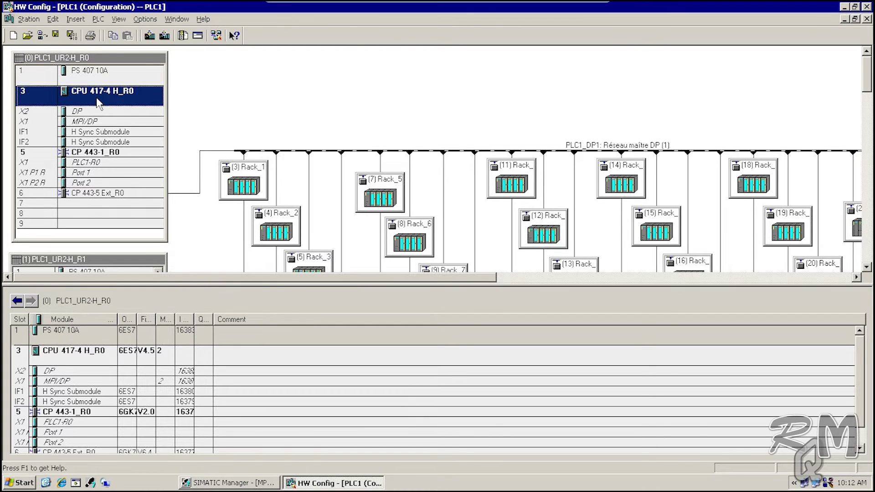
Inspect the R0 rack's DP, MPI/DP, IF1, IF2, CP 443-1_R0 and CP 443-5 Ext_R0 entries.
{"action": "left_click", "coordinate": [101, 112]}
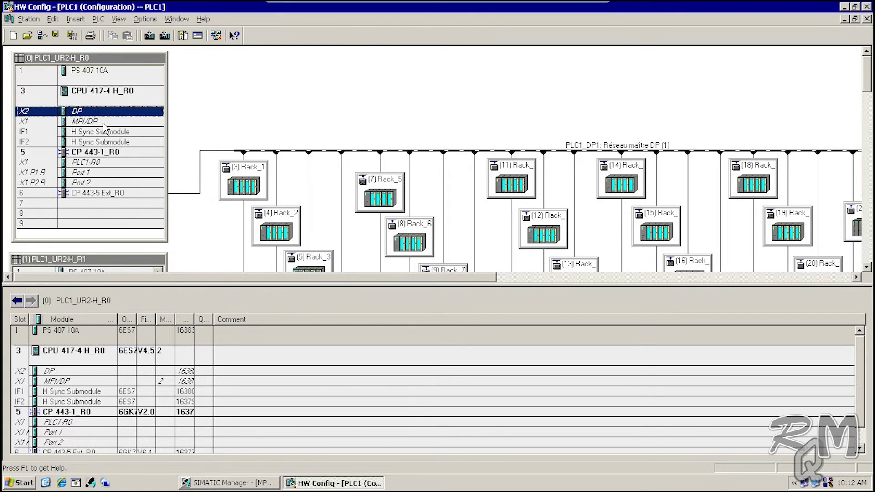
{"action": "left_click", "coordinate": [104, 122]}
{"action": "left_click", "coordinate": [104, 131]}
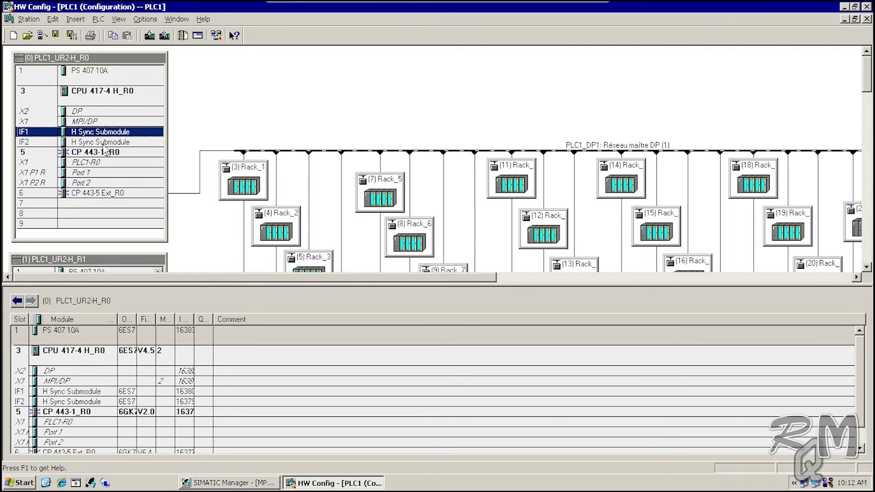
{"action": "left_click", "coordinate": [104, 141]}
{"action": "left_click", "coordinate": [109, 132]}
{"action": "left_click", "coordinate": [114, 143]}
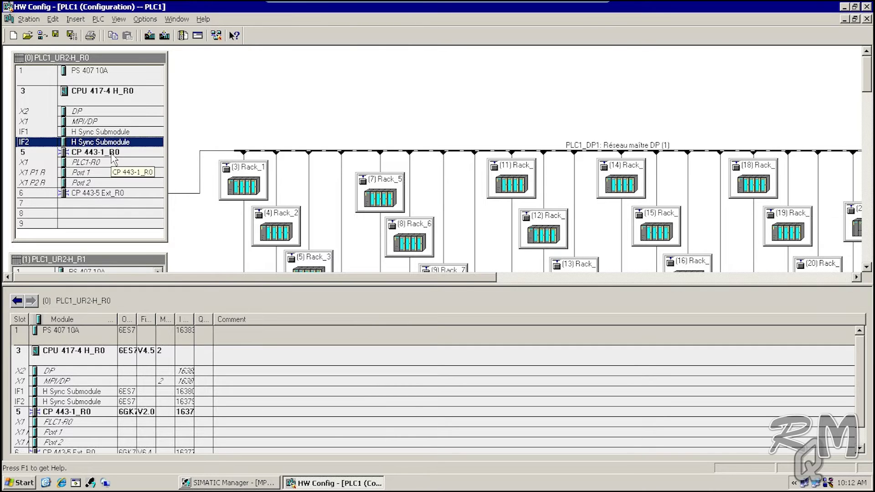
{"action": "left_click", "coordinate": [111, 153]}
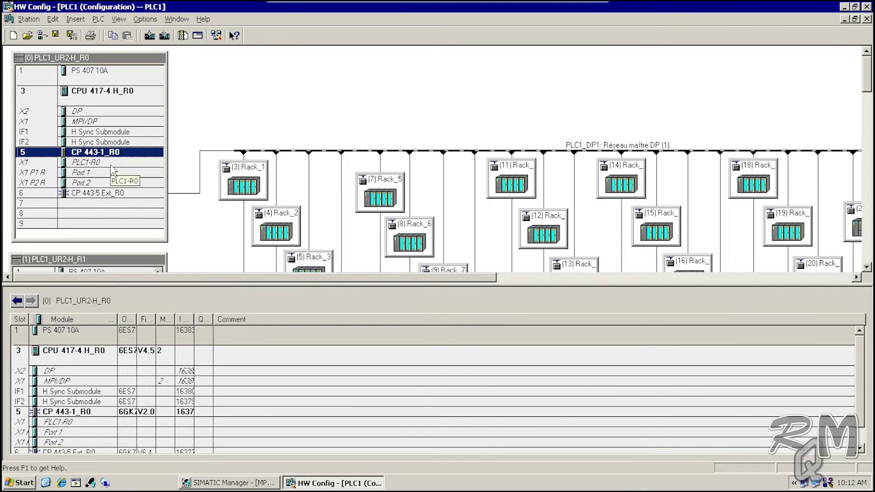
{"action": "left_click", "coordinate": [92, 193]}
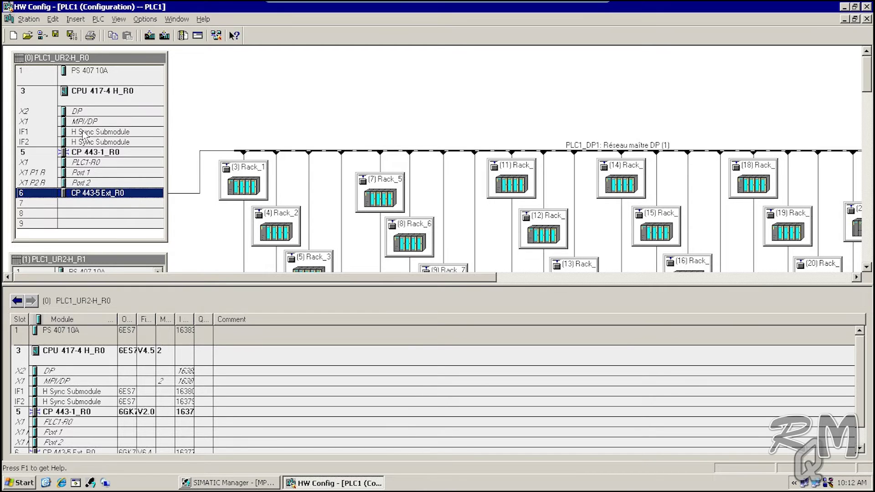
Select the R0 rack, view R1's modules, then show Rack_1's DI modules.
{"action": "left_click", "coordinate": [99, 60]}
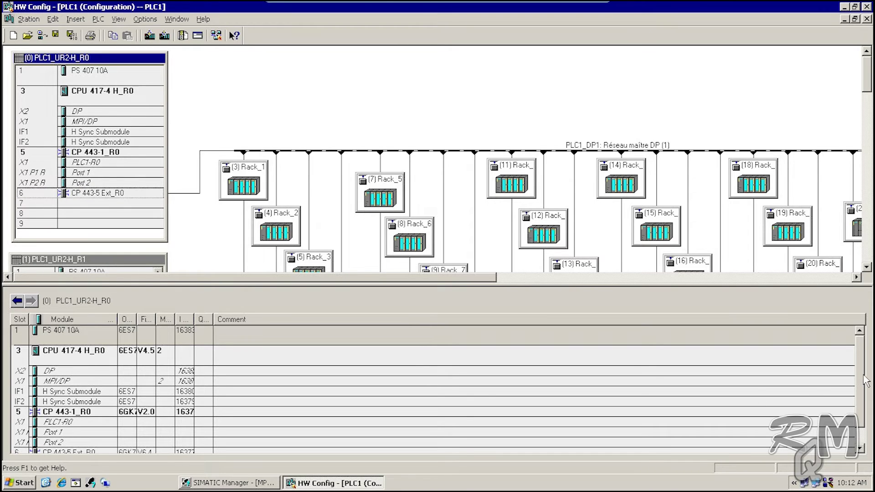
{"action": "left_click", "coordinate": [113, 191]}
{"action": "scroll", "coordinate": [117, 192], "scroll_direction": "down", "scroll_amount": 3}
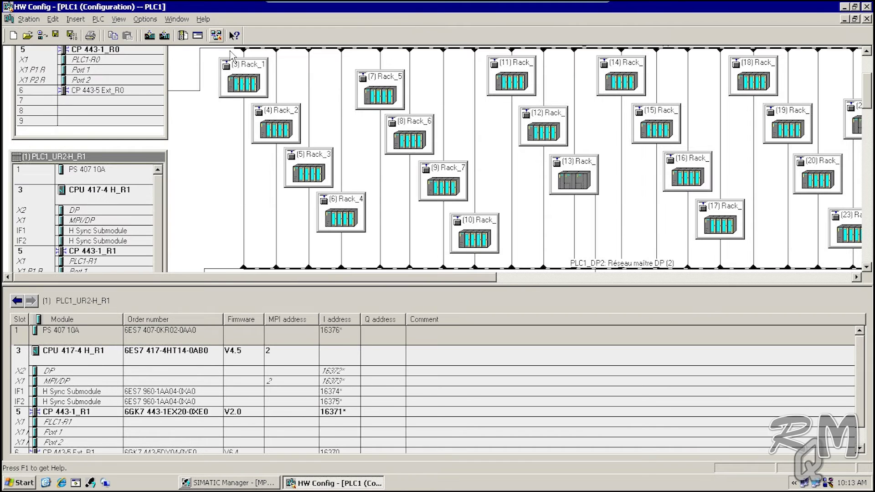
{"action": "left_click", "coordinate": [244, 75]}
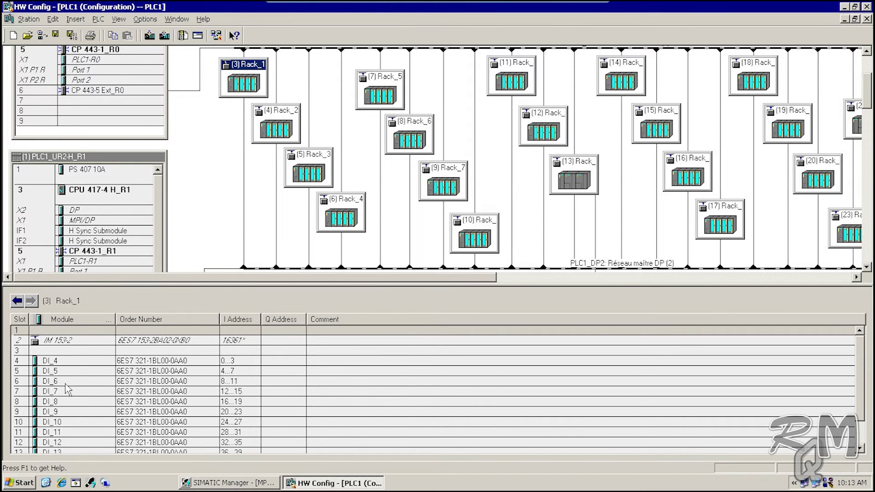
Scroll Rack_1's table, then inspect Rack_3's MB_13, MB_12 and MB_11 modules.
{"action": "left_click_drag", "start_coordinate": [861, 383], "coordinate": [865, 422]}
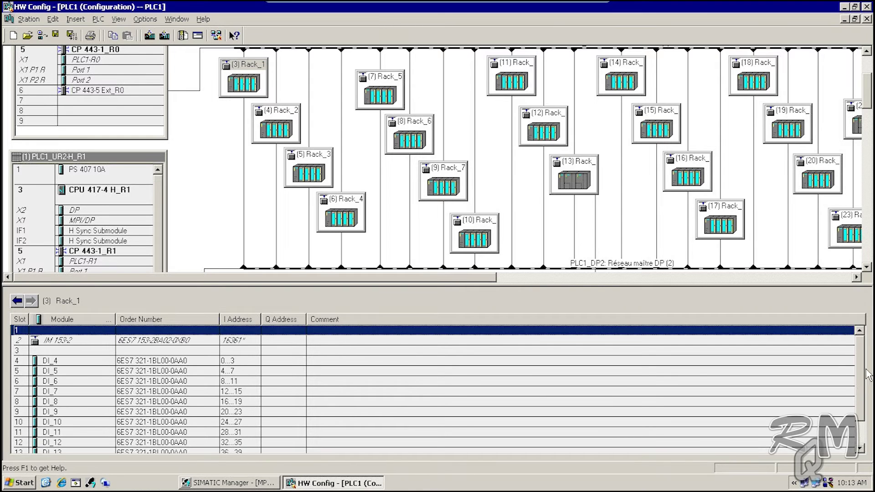
{"action": "left_click", "coordinate": [323, 160]}
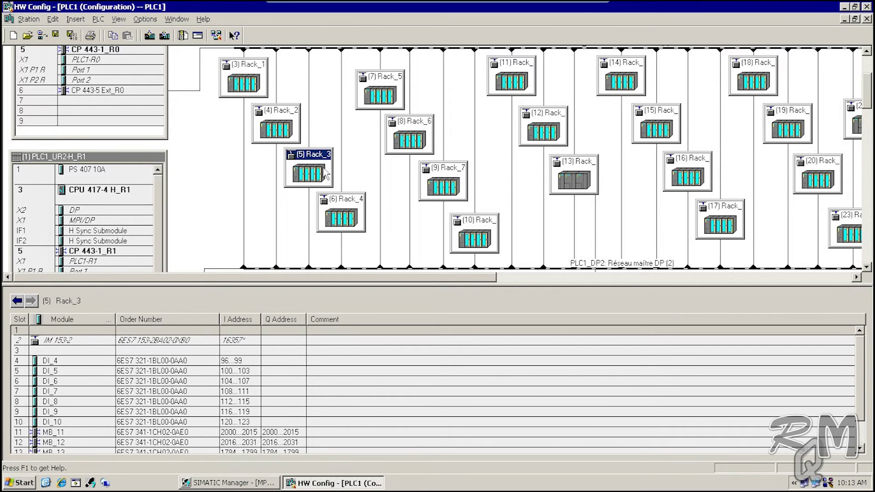
{"action": "left_click", "coordinate": [860, 367]}
{"action": "scroll", "coordinate": [860, 367], "scroll_direction": "down", "scroll_amount": 1}
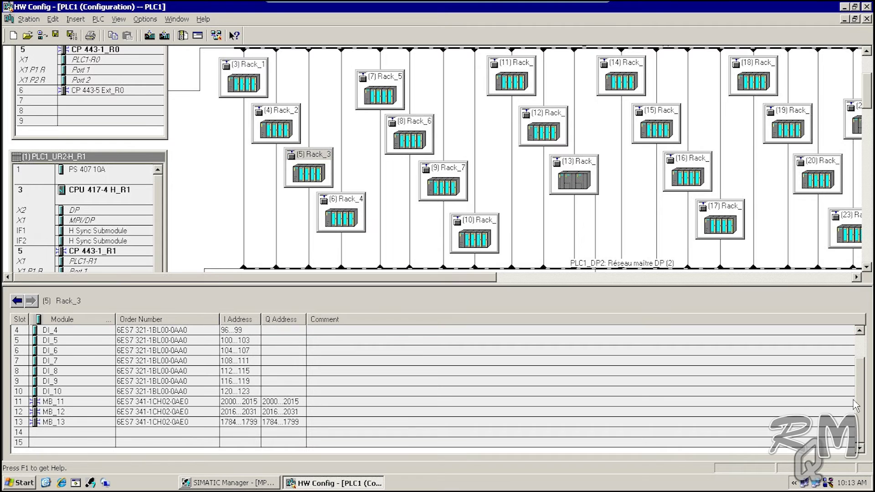
{"action": "left_click", "coordinate": [66, 422]}
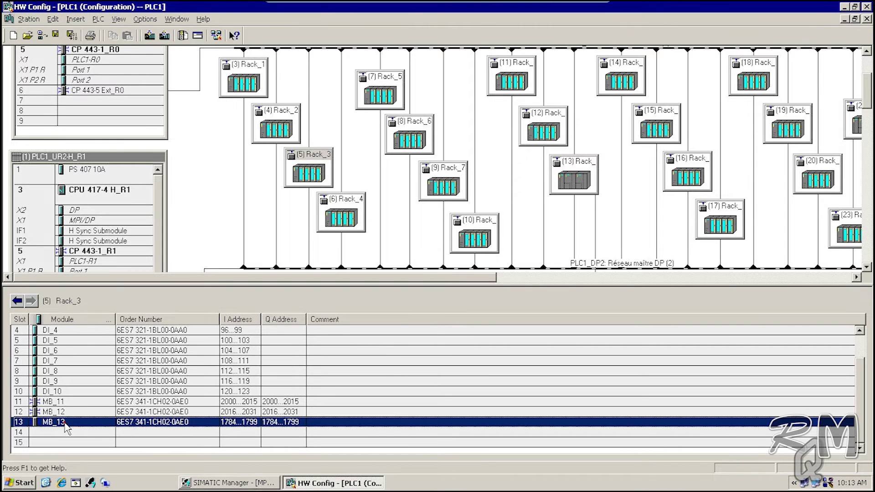
{"action": "left_click", "coordinate": [68, 411]}
{"action": "left_click", "coordinate": [71, 400]}
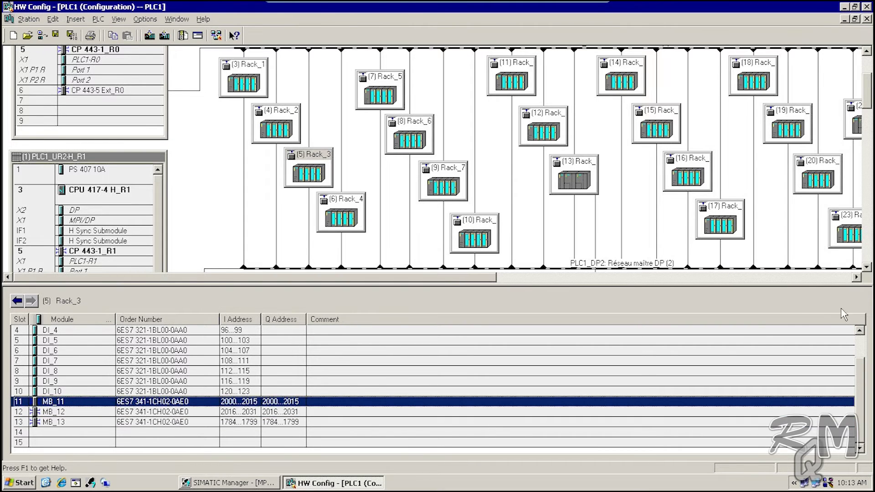
{"action": "scroll", "coordinate": [861, 387], "scroll_direction": "up", "scroll_amount": 1}
Show Rack_4's DO modules, then close the PLC1 hardware configuration.
{"action": "left_click", "coordinate": [346, 204]}
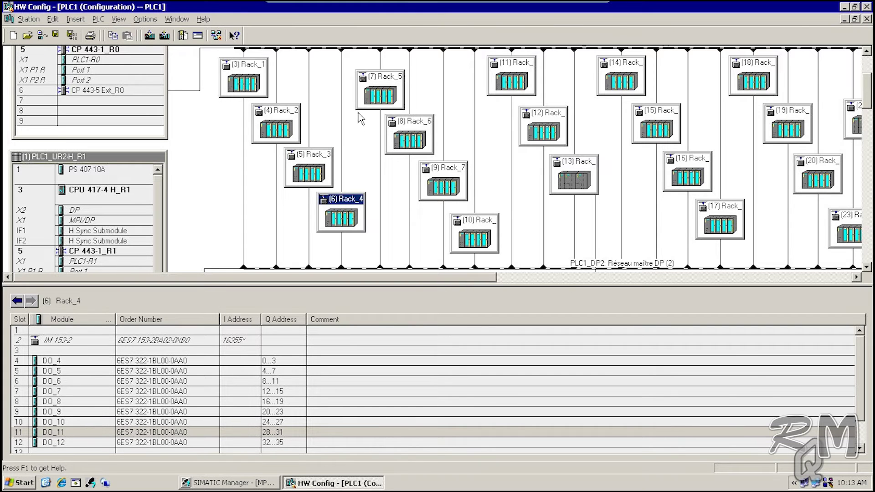
{"action": "left_click_drag", "start_coordinate": [856, 285], "coordinate": [856, 333]}
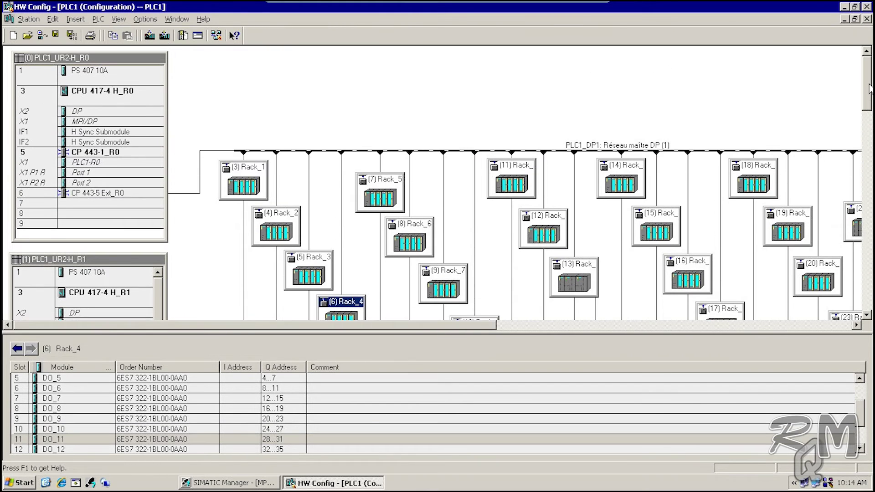
{"action": "left_click", "coordinate": [867, 20]}
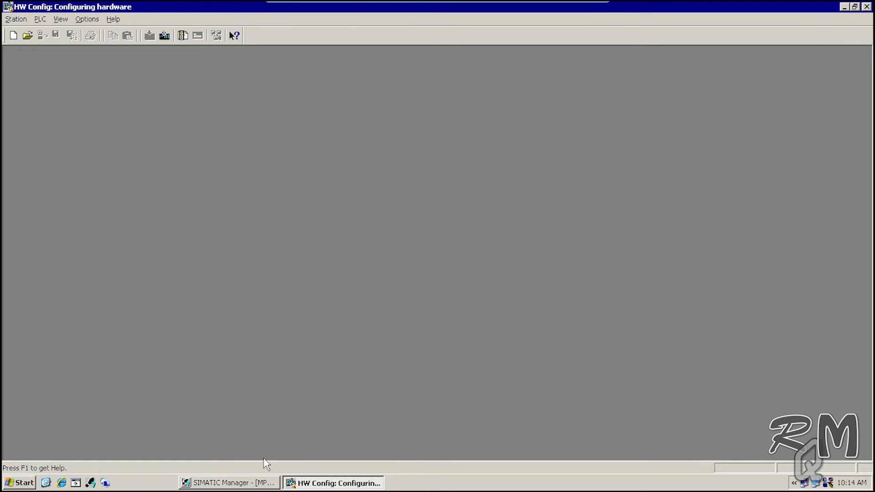
Back in SIMATIC Manager, compare the CPU 417-4 H_R0 and H_R1 contents and select H_R0's Connections.
{"action": "left_click", "coordinate": [231, 486]}
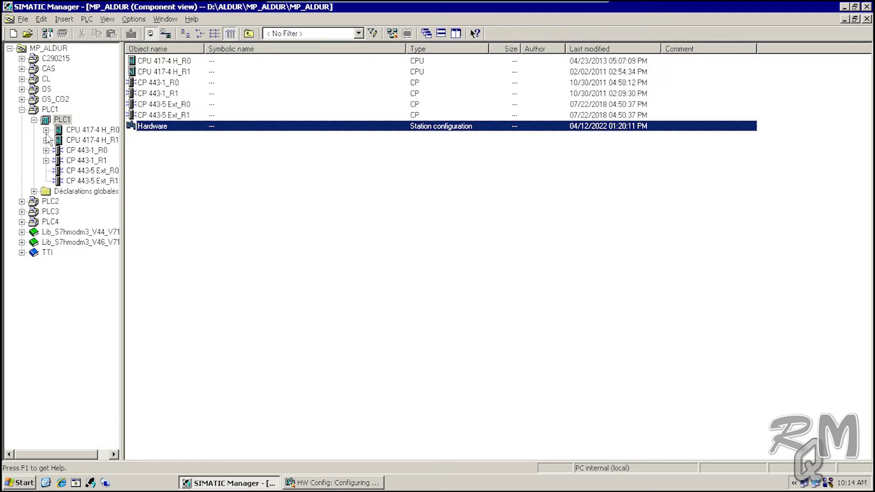
{"action": "left_click", "coordinate": [74, 131]}
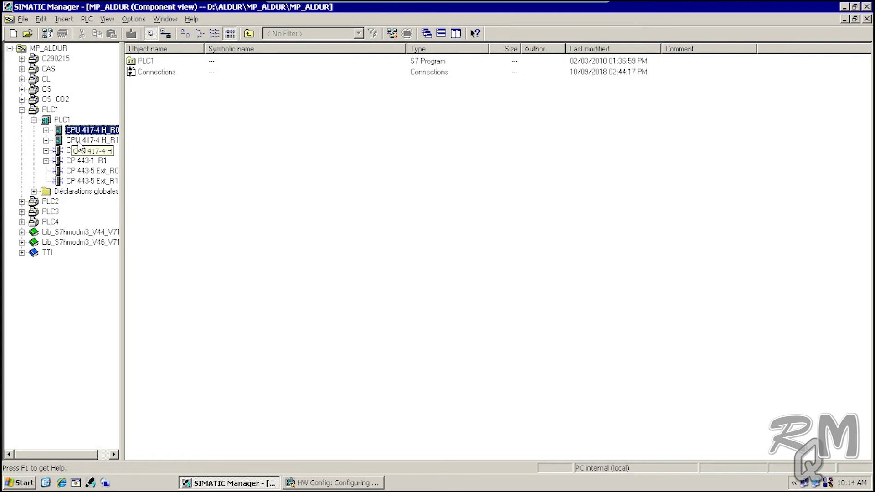
{"action": "left_click", "coordinate": [72, 141]}
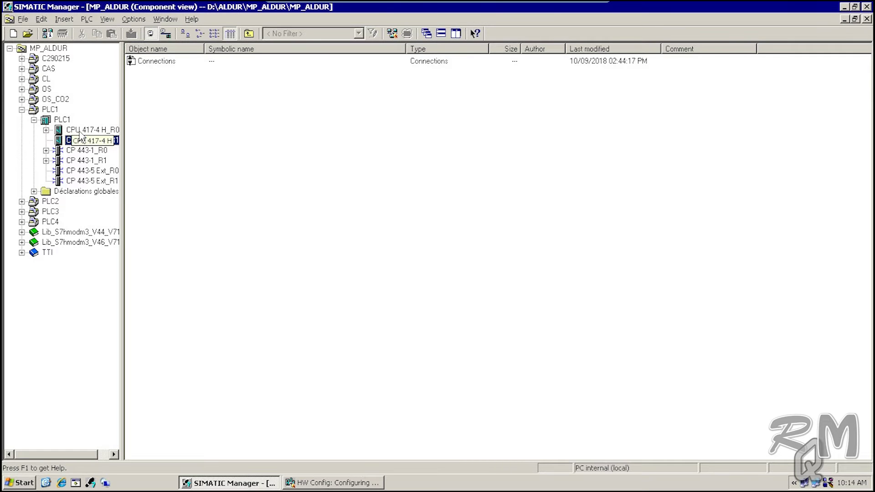
{"action": "left_click", "coordinate": [89, 129]}
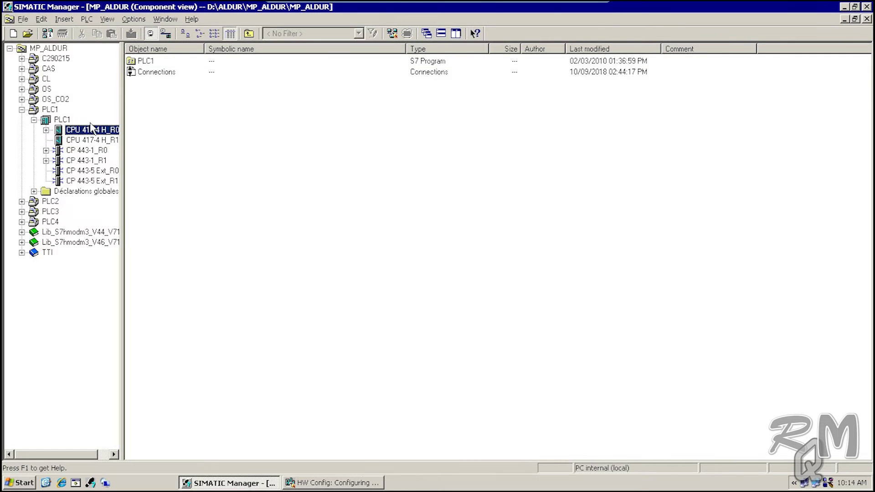
{"action": "left_click", "coordinate": [152, 73]}
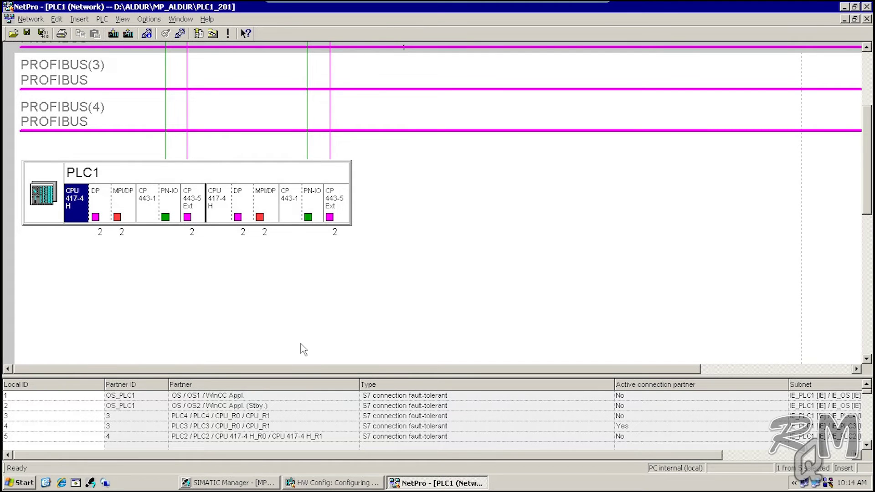
Scroll PLC1's NetPro network to the top and inspect the IE_PLC1 and PLC1_DP2 bus lines.
{"action": "scroll", "coordinate": [303, 350], "scroll_direction": "up", "scroll_amount": 3}
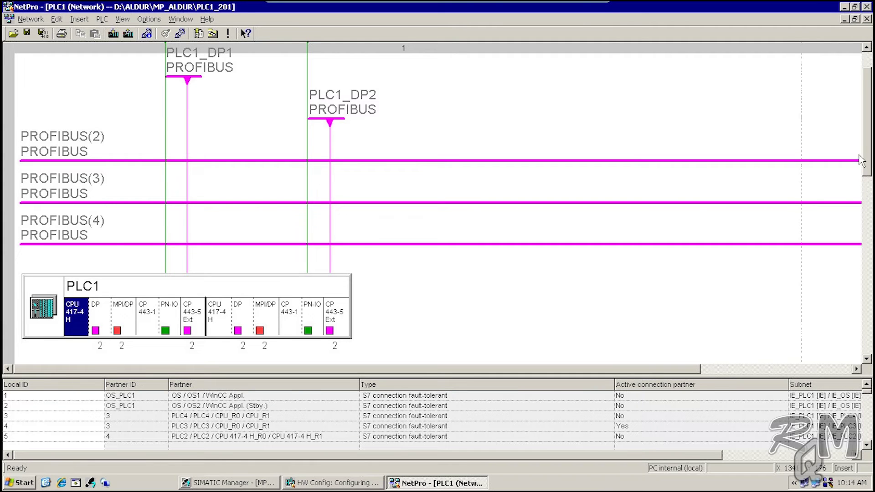
{"action": "left_click_drag", "start_coordinate": [868, 166], "coordinate": [868, 150]}
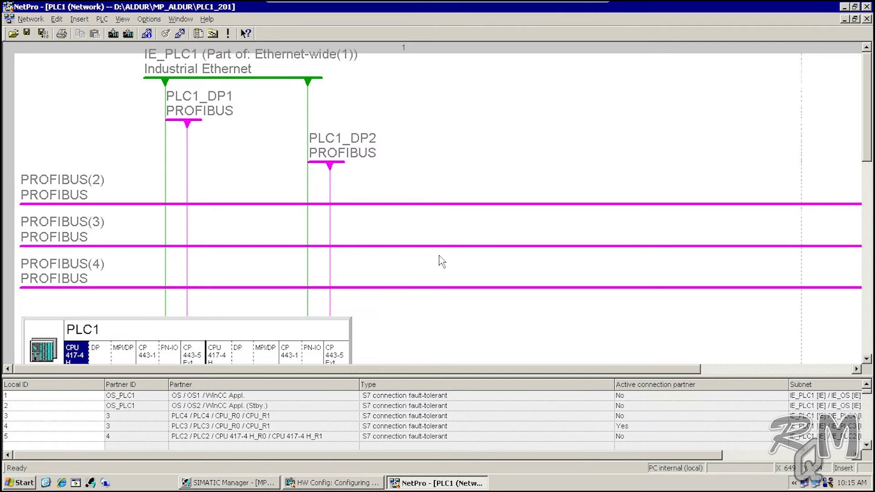
{"action": "mouse_move", "coordinate": [265, 79]}
{"action": "mouse_move", "coordinate": [334, 170]}
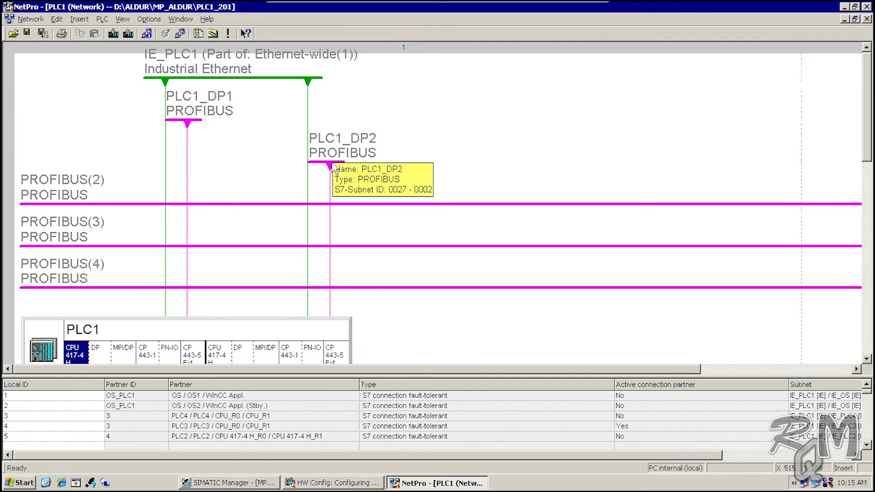
Leave the network view and inspect PLC1's CP 443-1_R0/R1 and CP 443-5 Ext_R0/R1 modules, then collapse PLC1.
{"action": "left_click", "coordinate": [866, 7]}
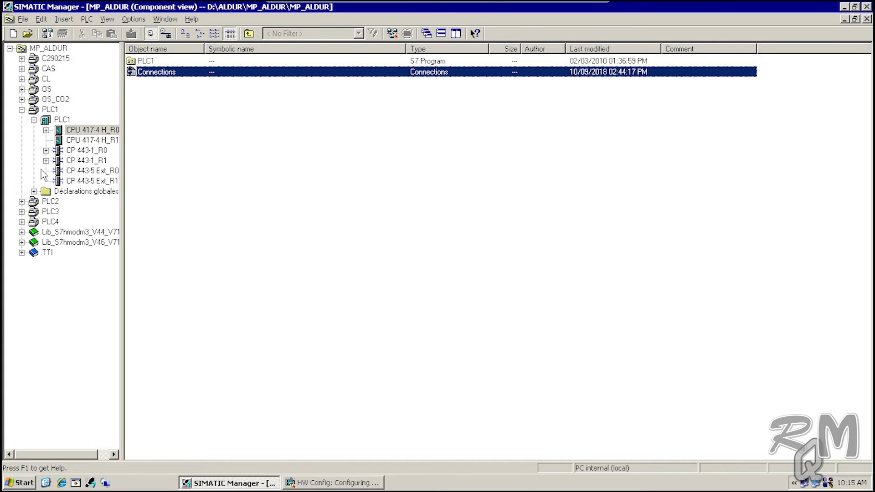
{"action": "left_click", "coordinate": [83, 151]}
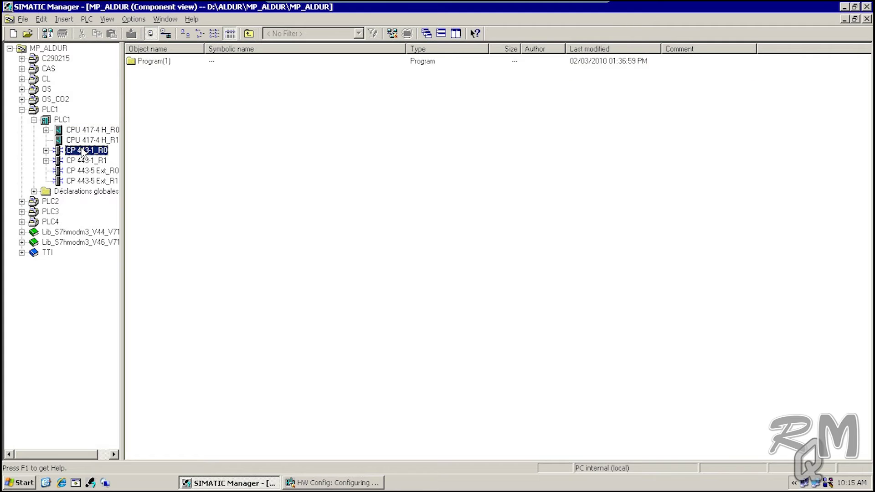
{"action": "left_click", "coordinate": [86, 160]}
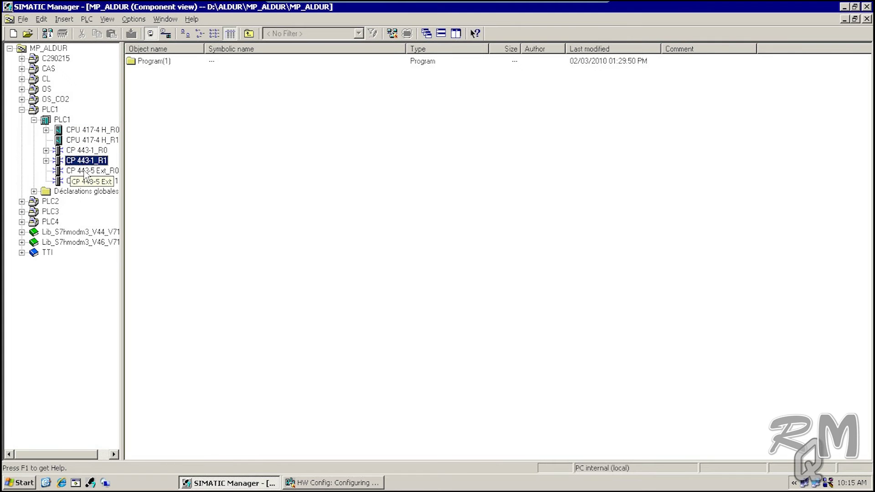
{"action": "left_click", "coordinate": [84, 171]}
{"action": "left_click", "coordinate": [87, 181]}
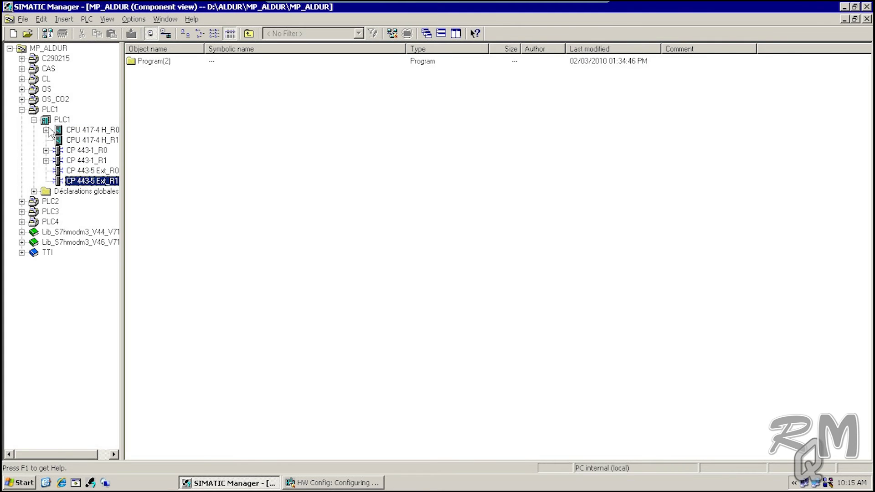
{"action": "left_click", "coordinate": [34, 120]}
{"action": "left_click", "coordinate": [21, 109]}
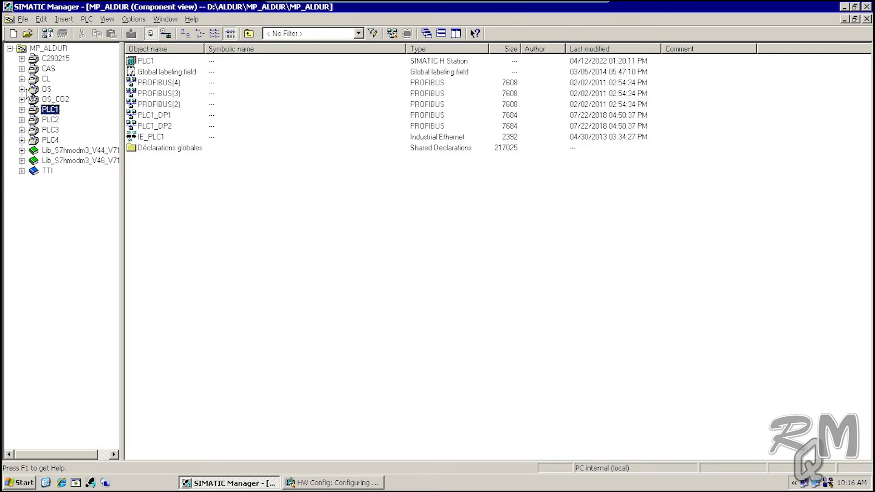
Expand OS > OS1, select its OPC Server and open the Connections object.
{"action": "left_click", "coordinate": [22, 89]}
{"action": "left_click", "coordinate": [21, 89]}
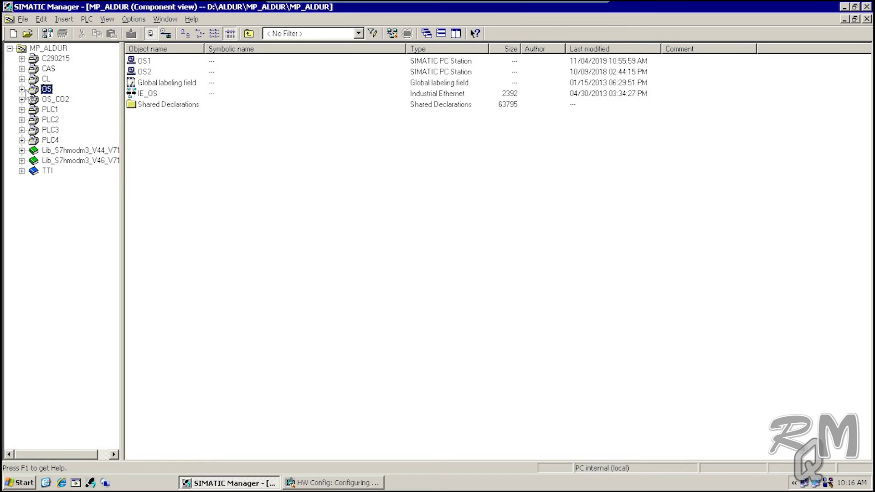
{"action": "left_click", "coordinate": [22, 89]}
{"action": "left_click", "coordinate": [34, 99]}
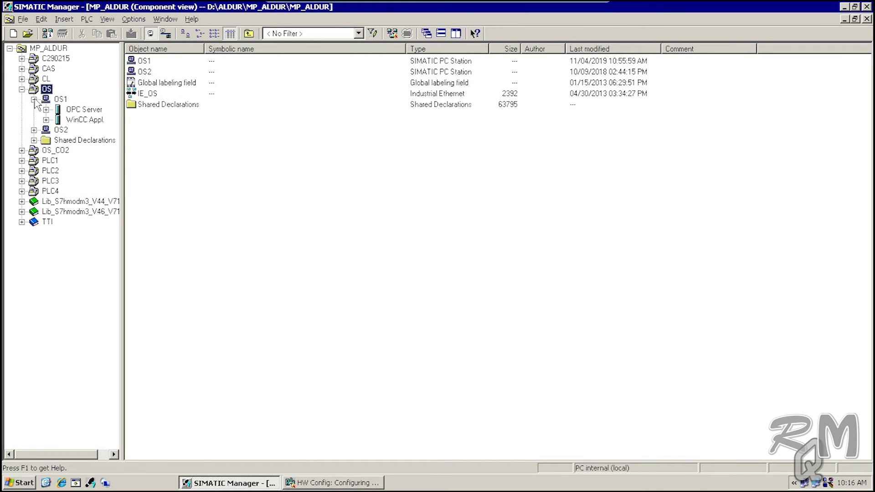
{"action": "left_click", "coordinate": [78, 110]}
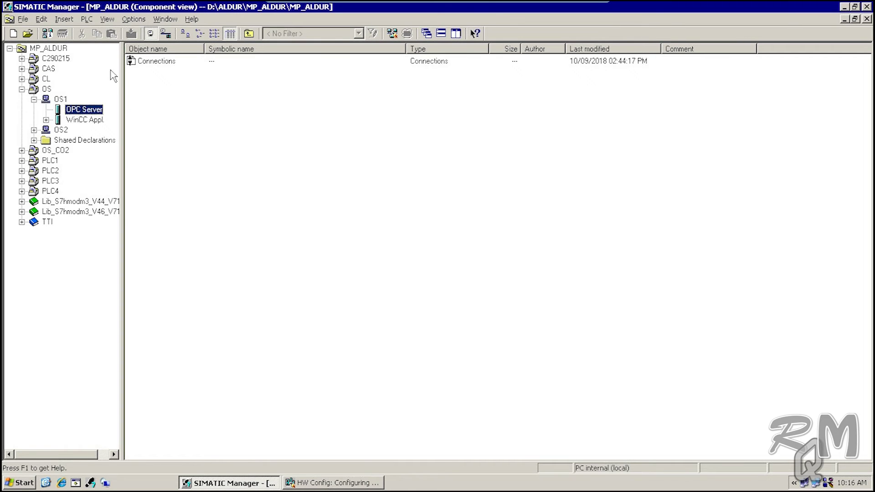
{"action": "double_click", "coordinate": [154, 63]}
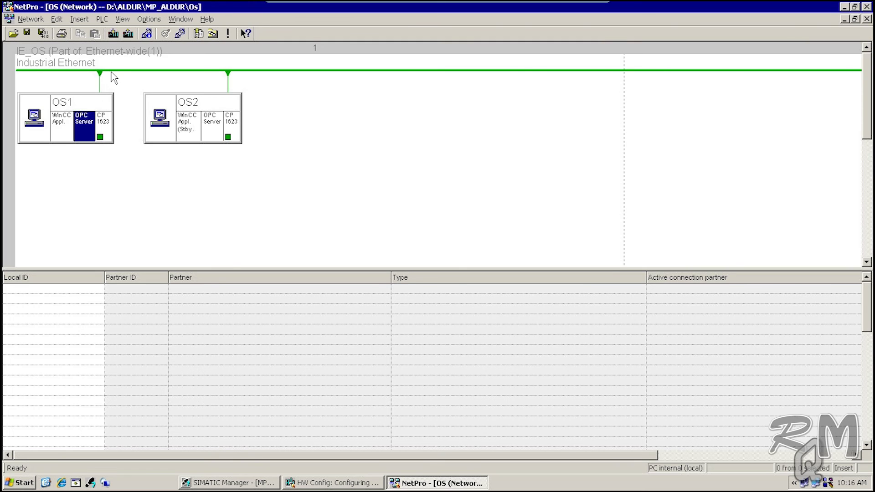
Check the IE_OS subnet details linking OS1 and OS2, then close the OS network.
{"action": "mouse_move", "coordinate": [123, 76]}
{"action": "left_click", "coordinate": [866, 19]}
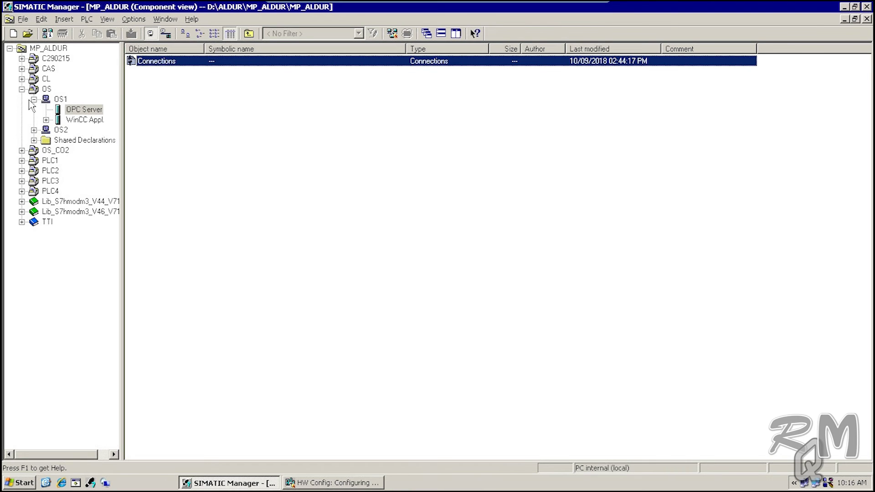
Collapse OS, expand CL > CL1 and open Connections under its WinCC Appl. Client.
{"action": "left_click", "coordinate": [34, 99]}
{"action": "left_click", "coordinate": [22, 89]}
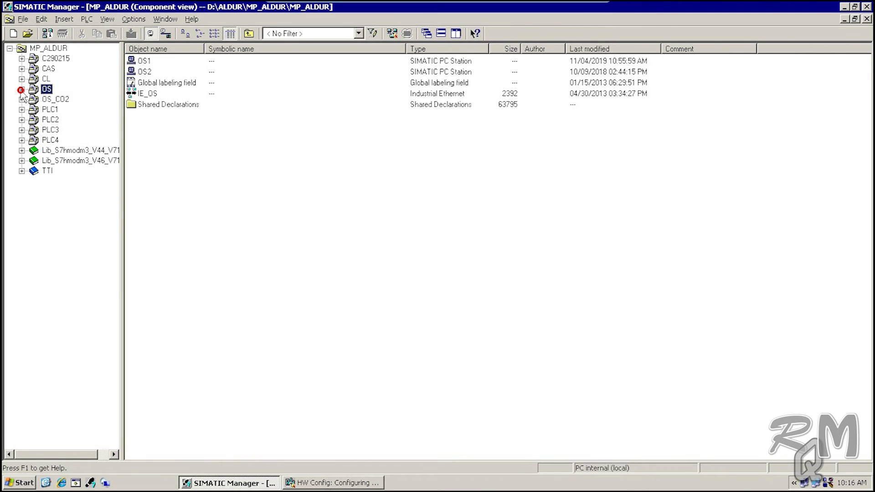
{"action": "left_click", "coordinate": [22, 79]}
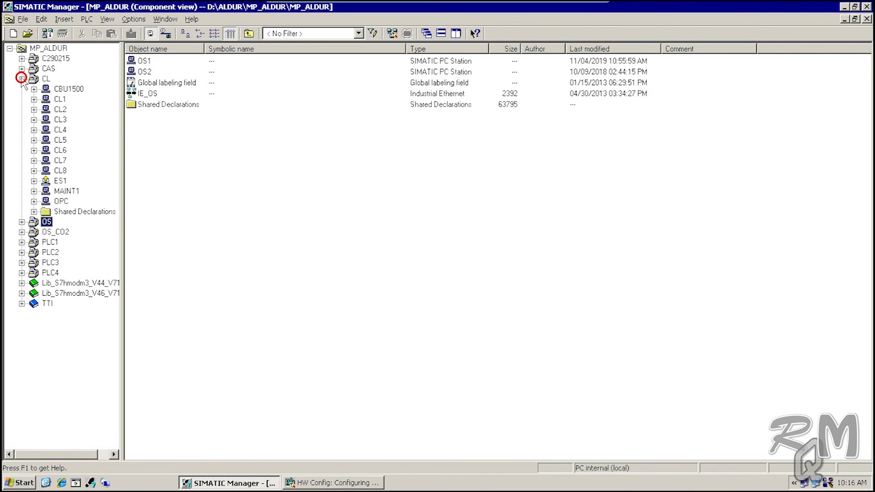
{"action": "left_click", "coordinate": [66, 98]}
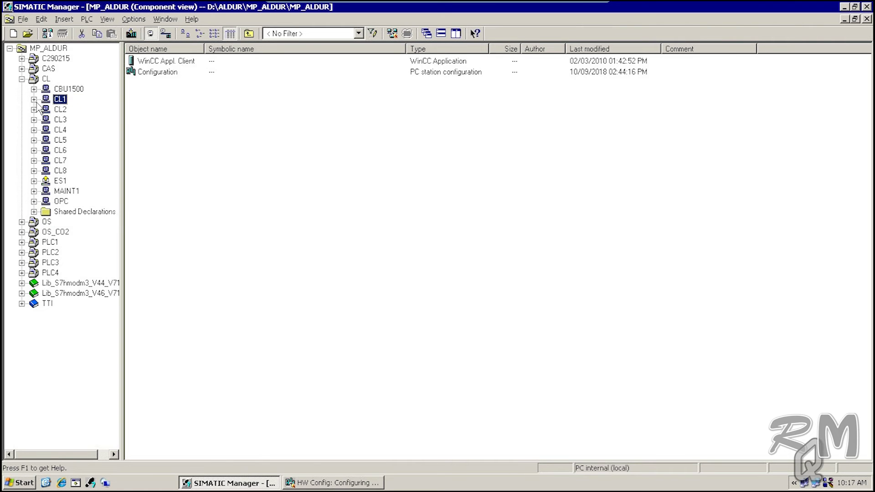
{"action": "left_click", "coordinate": [34, 99]}
{"action": "left_click", "coordinate": [58, 110]}
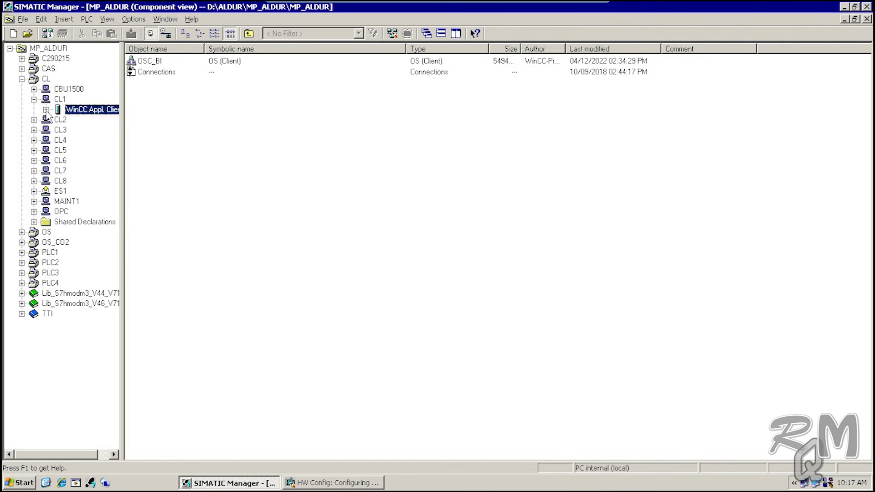
{"action": "double_click", "coordinate": [152, 73]}
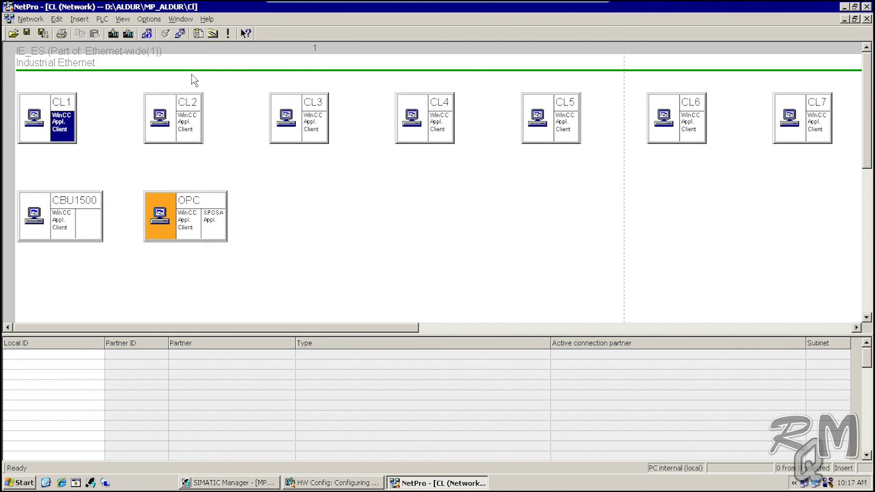
Inspect the IE_ES subnet, scrolling across CL1–CL8, CBU1500, OPC, ES1 and MAINT1, then close it.
{"action": "mouse_move", "coordinate": [193, 71]}
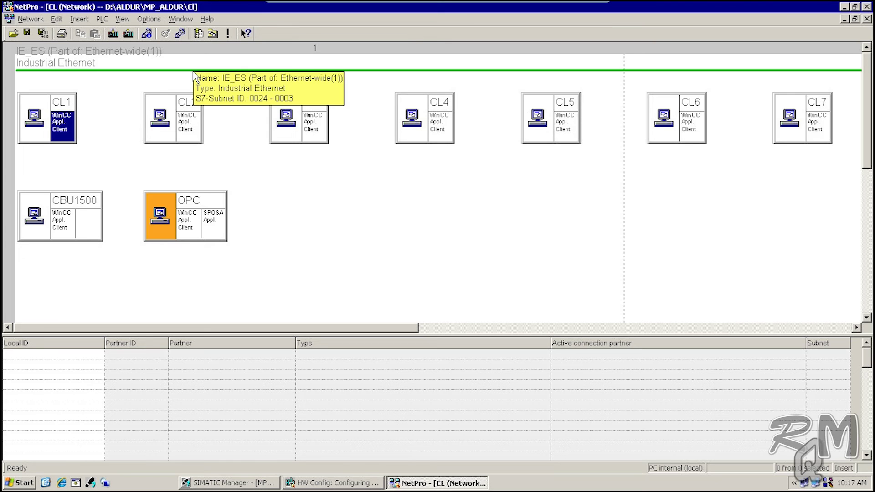
{"action": "left_click", "coordinate": [275, 328]}
{"action": "left_click_drag", "start_coordinate": [331, 336], "coordinate": [541, 347]}
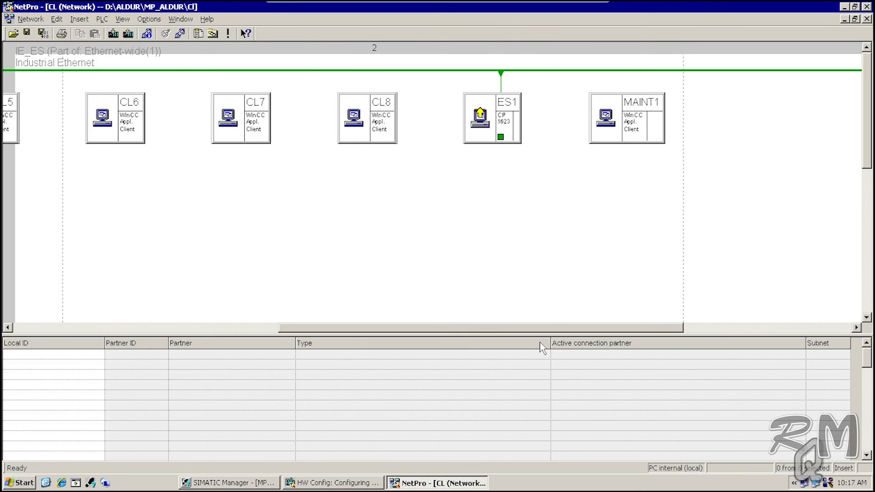
{"action": "left_click_drag", "start_coordinate": [540, 347], "coordinate": [94, 311]}
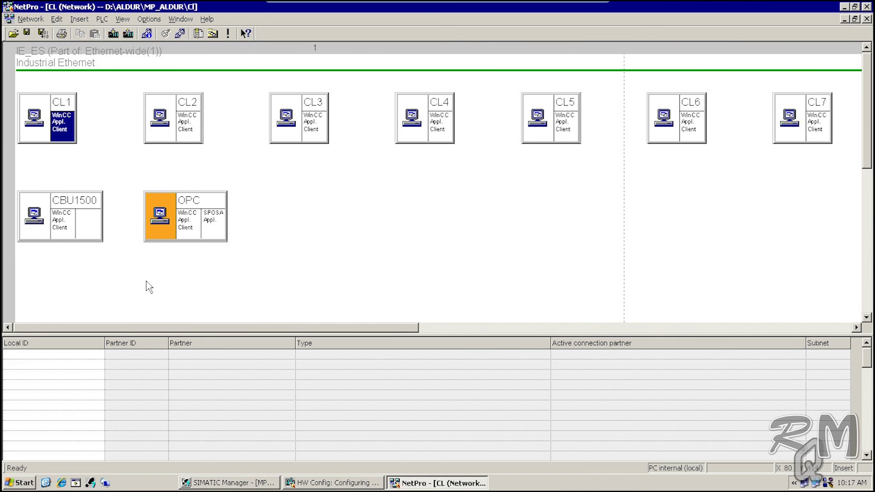
{"action": "left_click", "coordinate": [866, 18]}
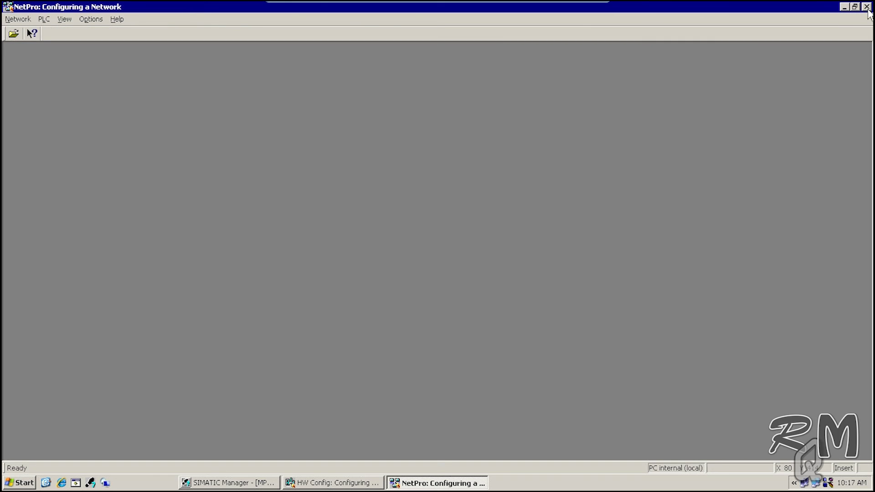
Exit NetPro and open PLC1's hardware configuration showing the modules in Rack_1.
{"action": "left_click", "coordinate": [866, 6]}
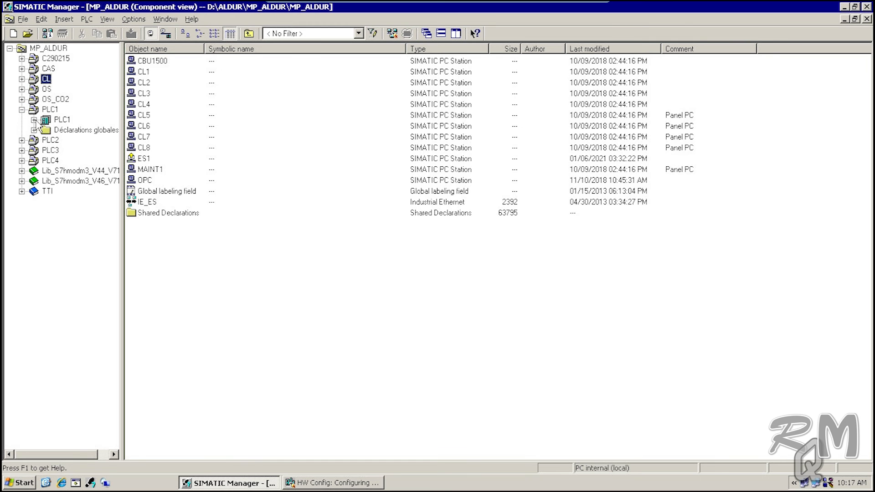
{"action": "left_click", "coordinate": [33, 120]}
{"action": "left_click", "coordinate": [62, 120]}
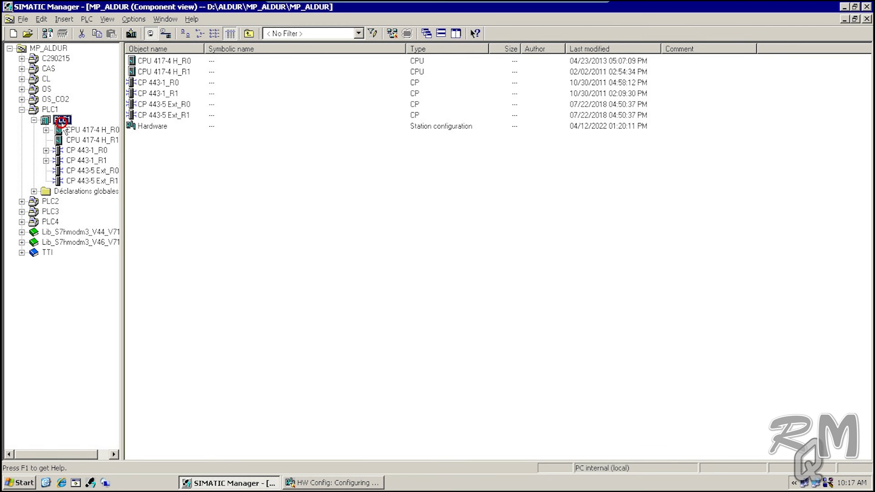
{"action": "double_click", "coordinate": [148, 126]}
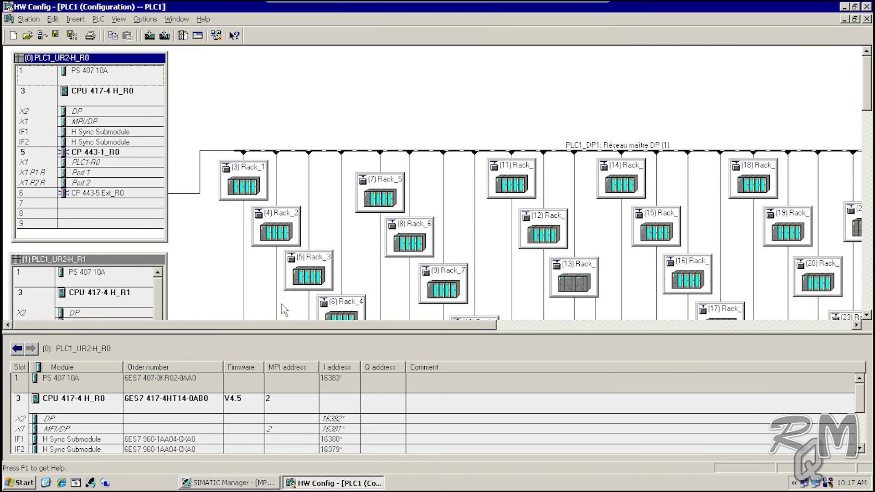
{"action": "left_click", "coordinate": [233, 181]}
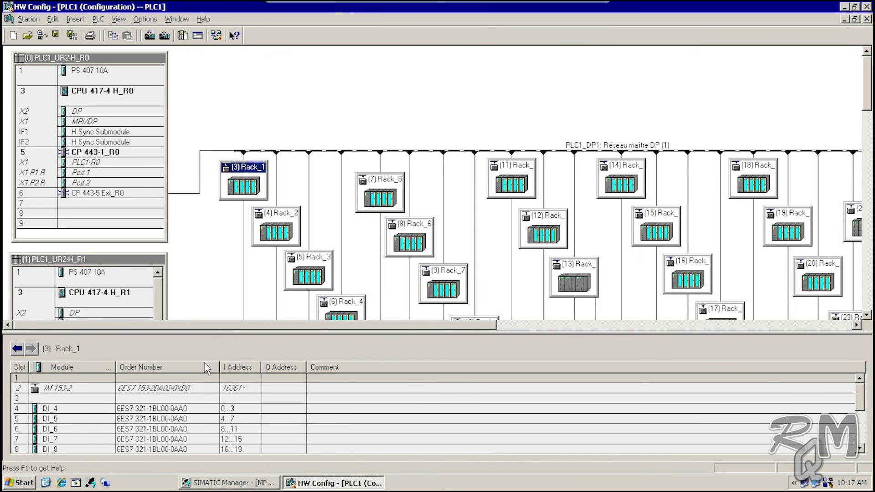
Open Edit Symbols for the DI_4 input module to view its valve symbols from I 0.0.
{"action": "left_click", "coordinate": [68, 414]}
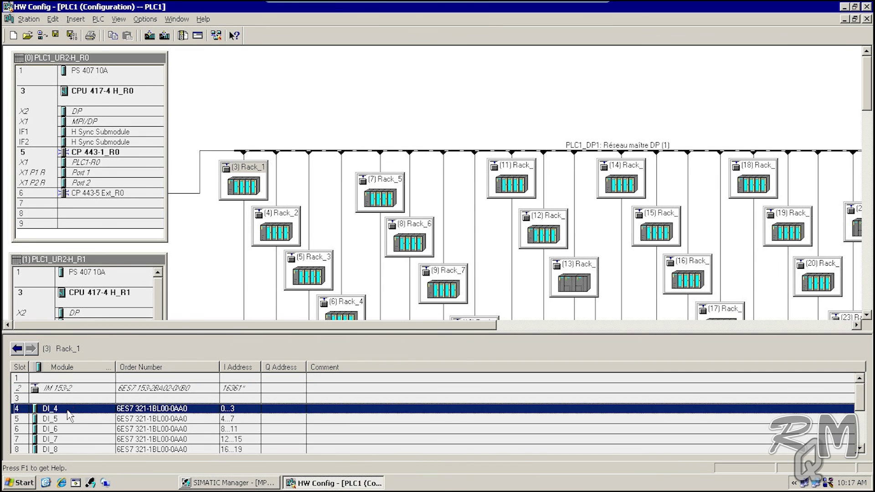
{"action": "left_click_drag", "start_coordinate": [67, 411], "coordinate": [67, 409]}
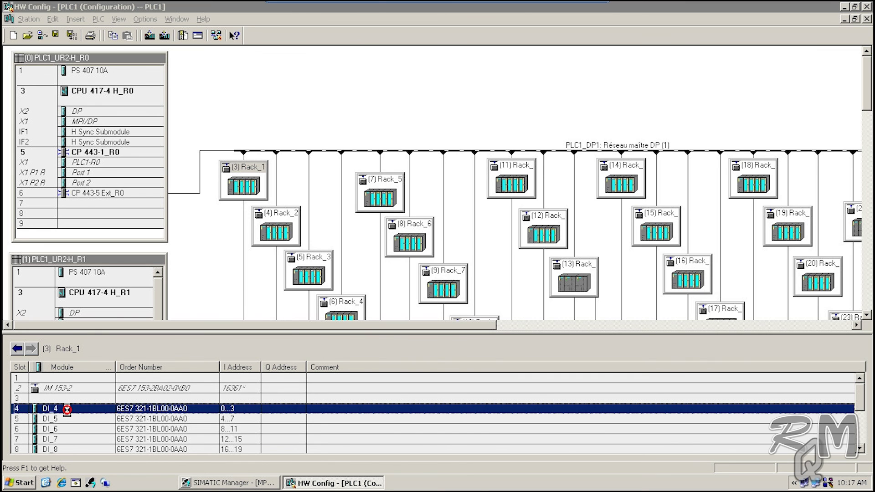
{"action": "left_click_drag", "start_coordinate": [67, 409], "coordinate": [67, 410]}
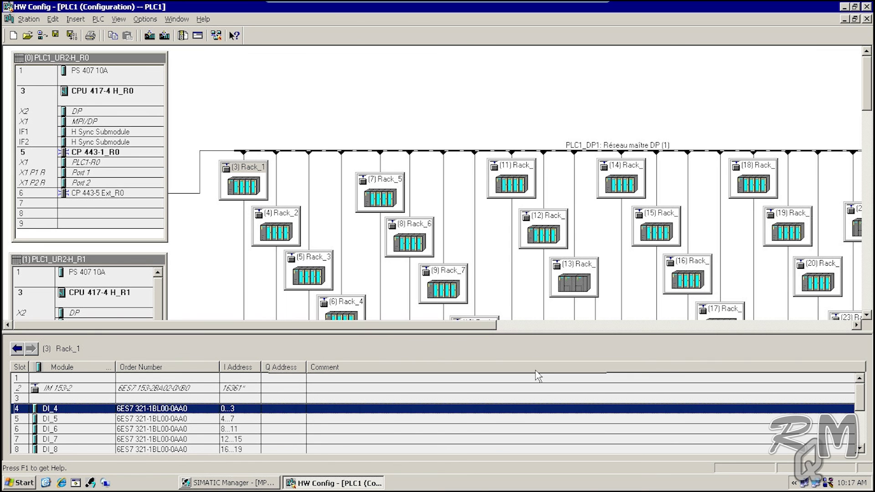
{"action": "right_click", "coordinate": [67, 413]}
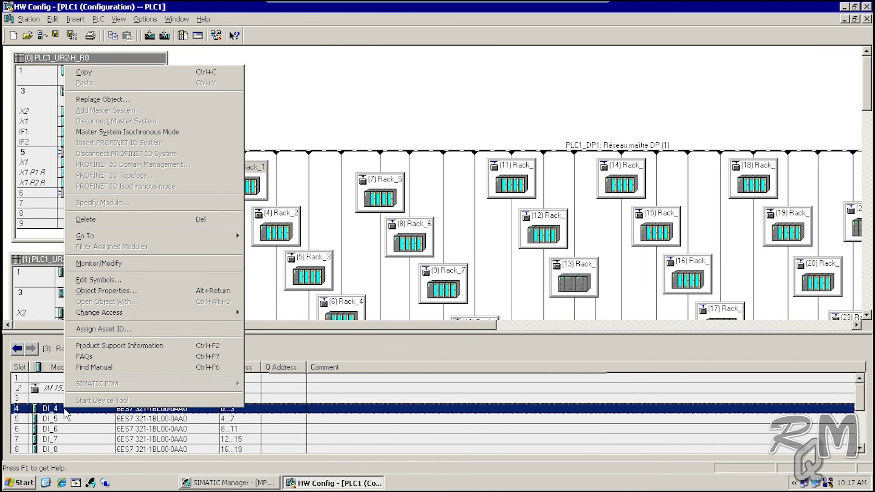
{"action": "left_click", "coordinate": [104, 279]}
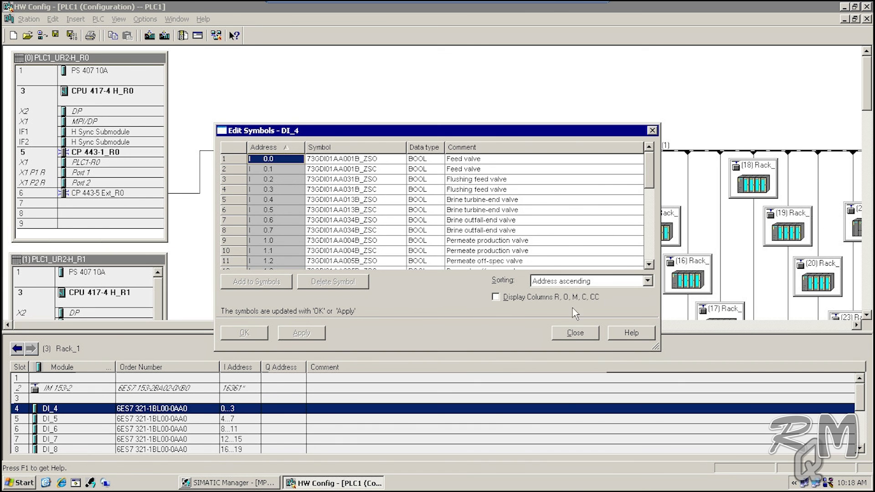